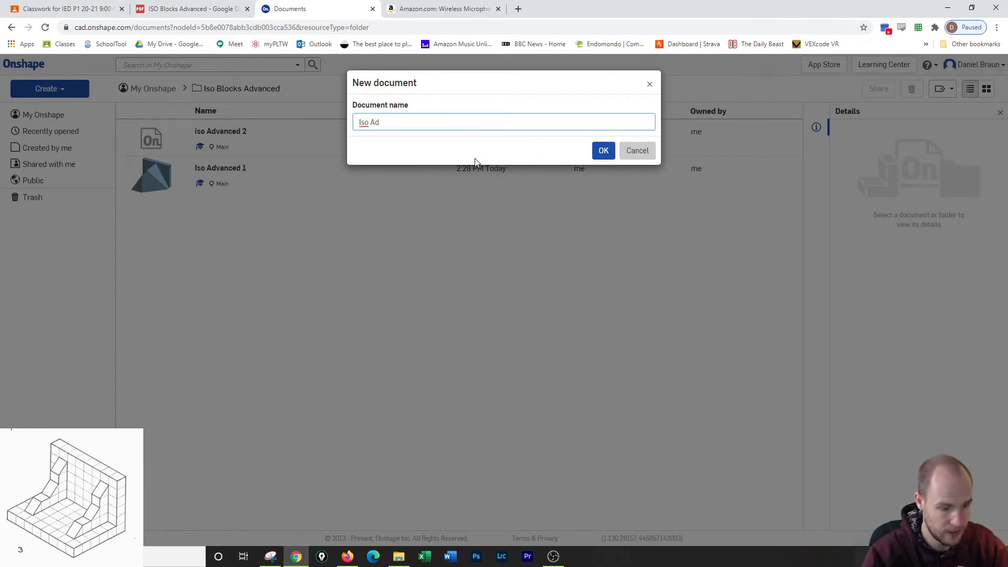
Create the new document with the name Iso Advanced 3.
{"action": "key", "text": "Return"}
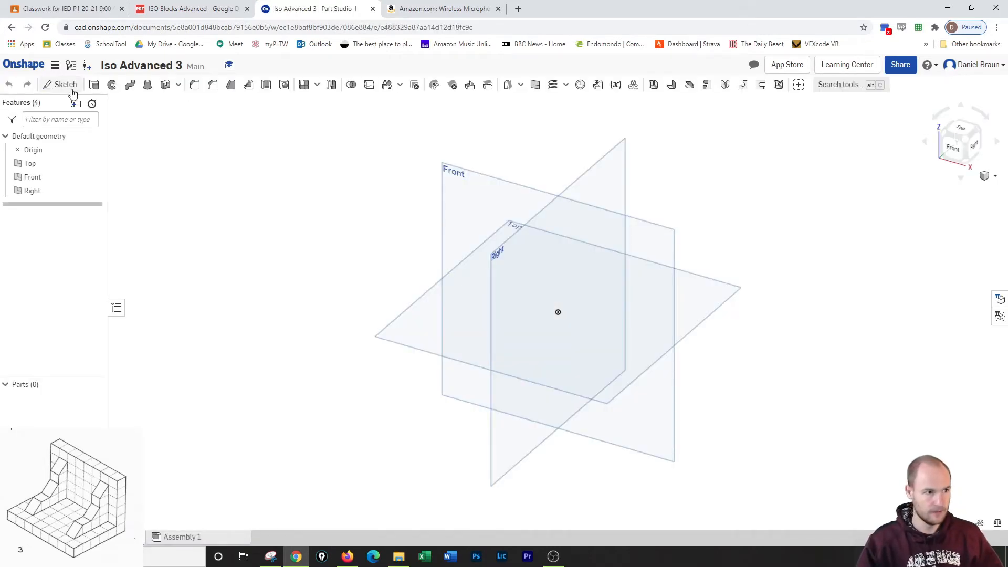
{"action": "left_click", "coordinate": [60, 90]}
{"action": "left_click", "coordinate": [449, 176]}
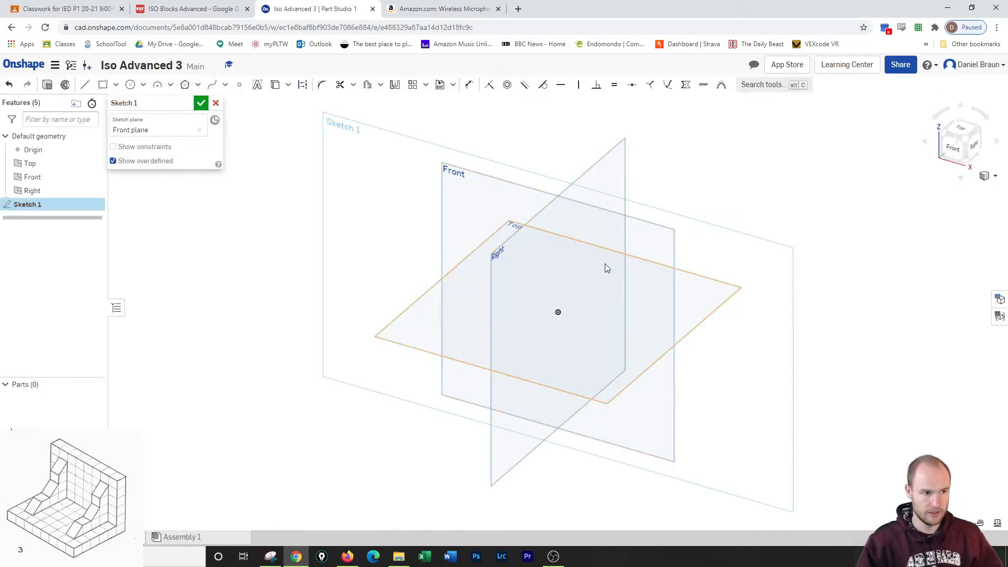
{"action": "left_click", "coordinate": [953, 148]}
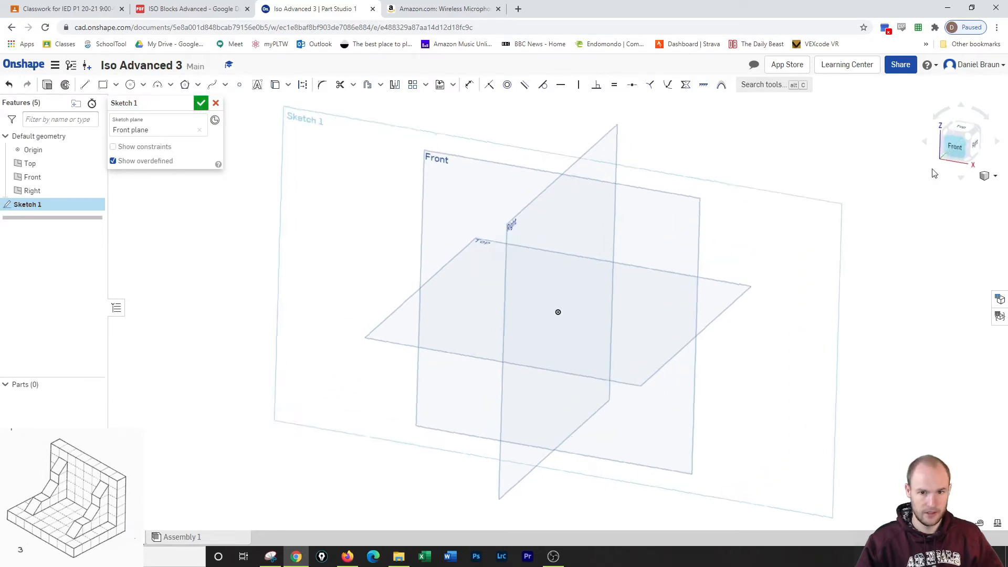
{"action": "mouse_move", "coordinate": [861, 205]}
{"action": "middle_mouse_down"}
{"action": "mouse_move", "coordinate": [723, 246]}
{"action": "mouse_move", "coordinate": [674, 246]}
{"action": "mouse_move", "coordinate": [620, 272]}
{"action": "middle_mouse_up"}
{"action": "scroll", "coordinate": [674, 247], "scroll_direction": "up", "scroll_amount": 2}
{"action": "scroll", "coordinate": [674, 246], "scroll_direction": "down", "scroll_amount": 2}
{"action": "scroll", "coordinate": [675, 250], "scroll_direction": "down", "scroll_amount": 2}
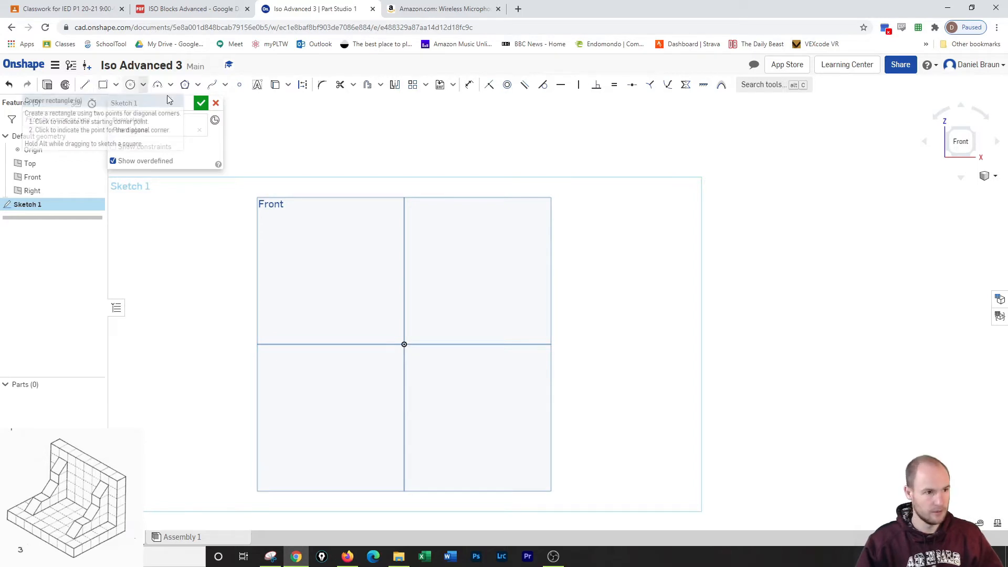
{"action": "left_click", "coordinate": [202, 103]}
{"action": "right_click", "coordinate": [23, 209]}
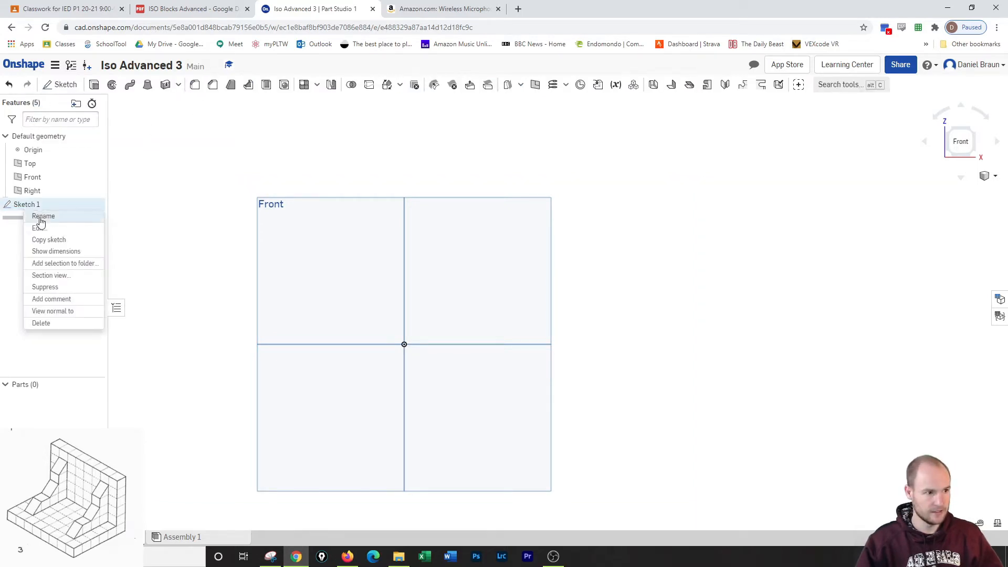
{"action": "left_click", "coordinate": [50, 324]}
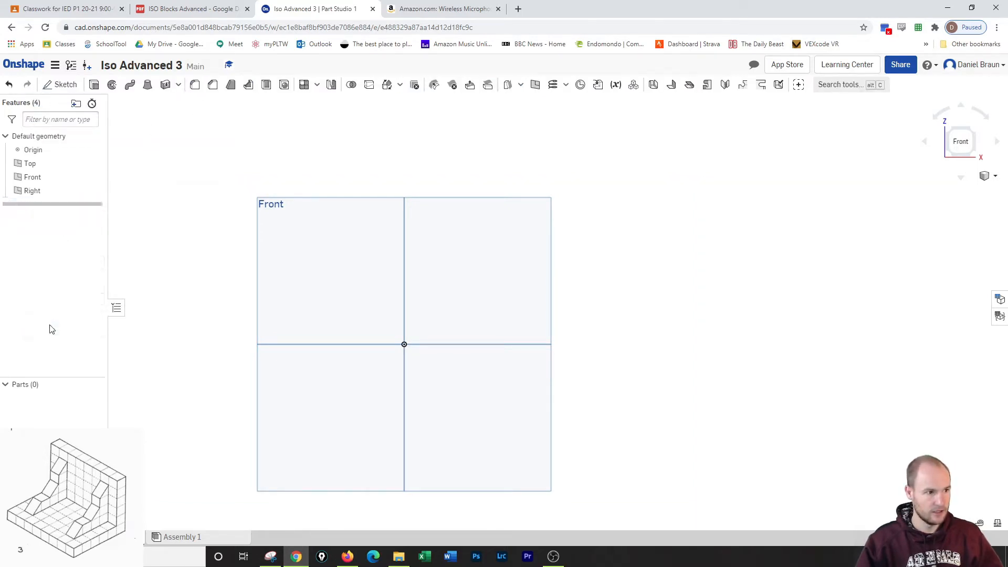
Start a new sketch on the Right plane.
{"action": "left_click", "coordinate": [61, 84]}
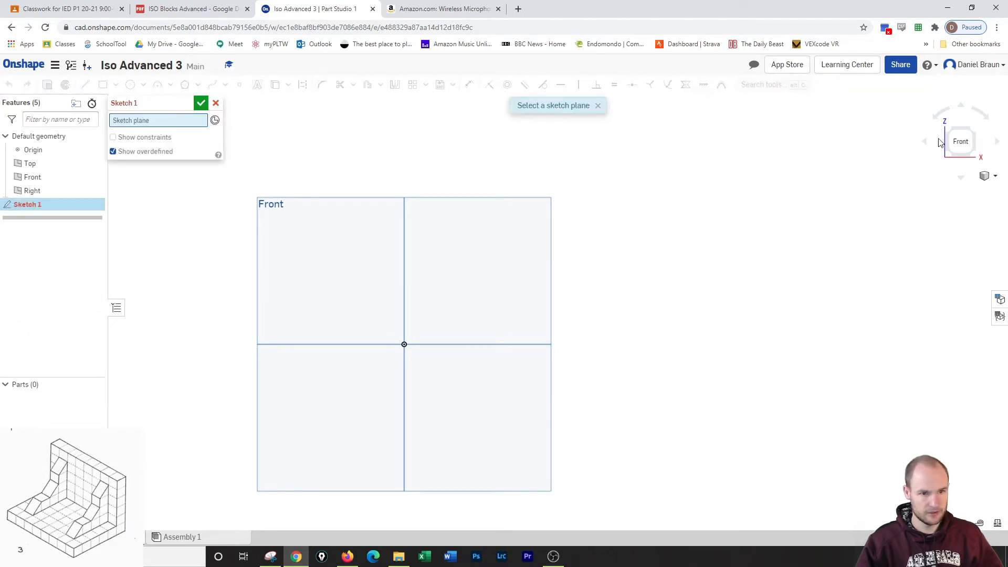
{"action": "left_click", "coordinate": [972, 139]}
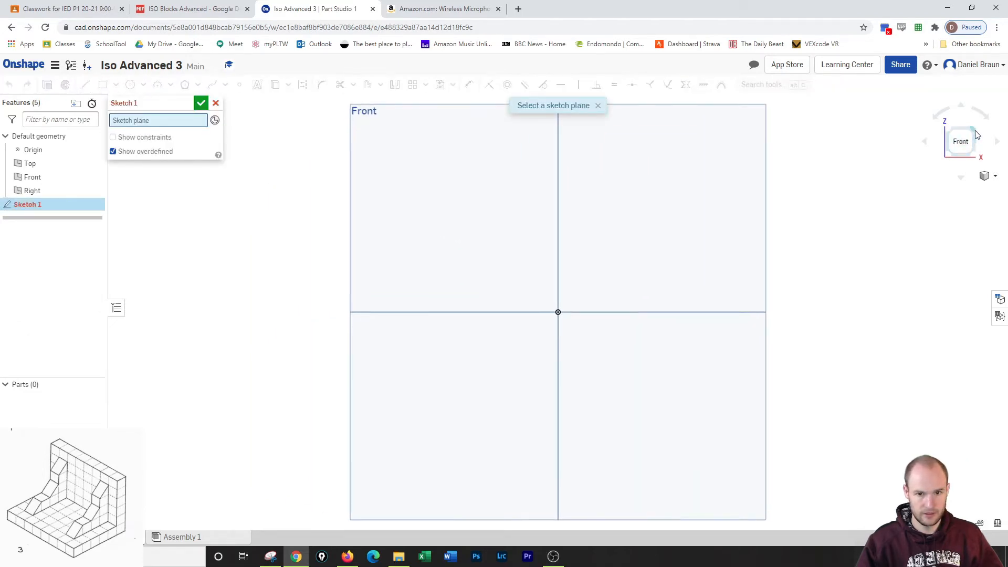
{"action": "left_click", "coordinate": [973, 130]}
{"action": "left_click_drag", "start_coordinate": [973, 143], "coordinate": [898, 162]}
{"action": "left_click", "coordinate": [751, 220]}
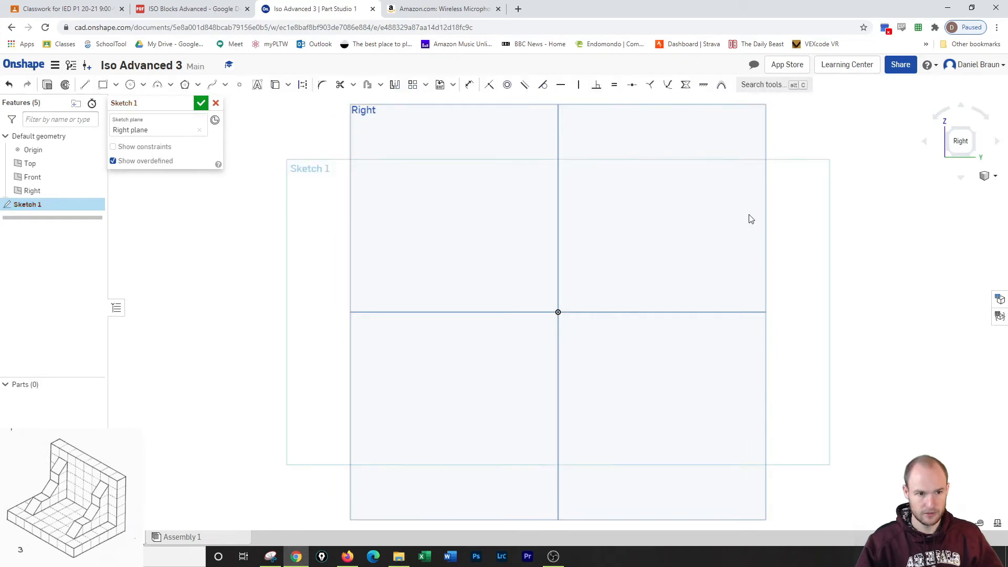
Sketch a corner rectangle about 6.2 in wide and 4.86 in high, with its lower right corner on the origin.
{"action": "mouse_move", "coordinate": [651, 231]}
{"action": "middle_mouse_down"}
{"action": "mouse_move", "coordinate": [552, 220]}
{"action": "mouse_move", "coordinate": [478, 230]}
{"action": "mouse_move", "coordinate": [471, 250]}
{"action": "middle_mouse_up"}
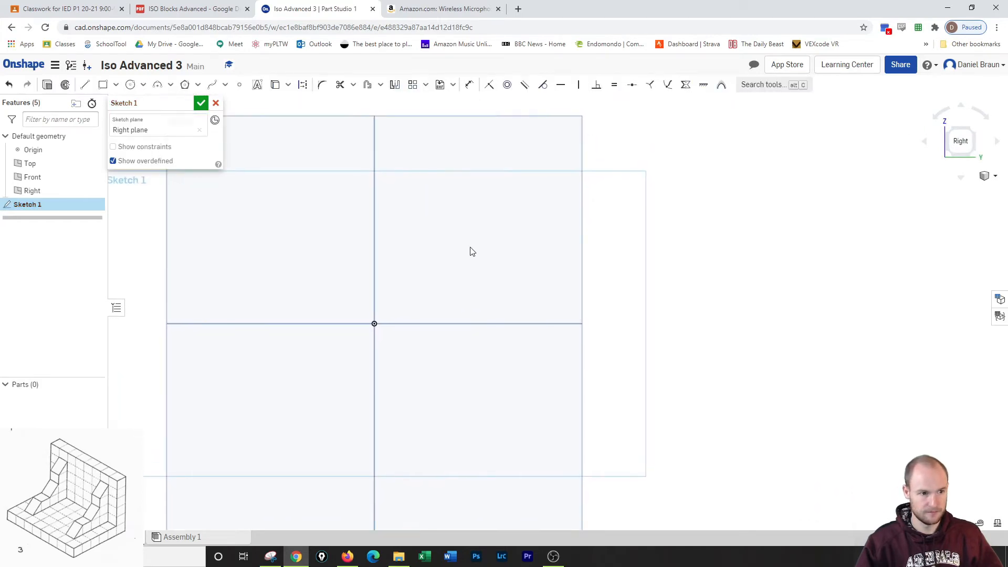
{"action": "scroll", "coordinate": [472, 251], "scroll_direction": "up", "scroll_amount": 3}
{"action": "scroll", "coordinate": [471, 252], "scroll_direction": "down", "scroll_amount": 4}
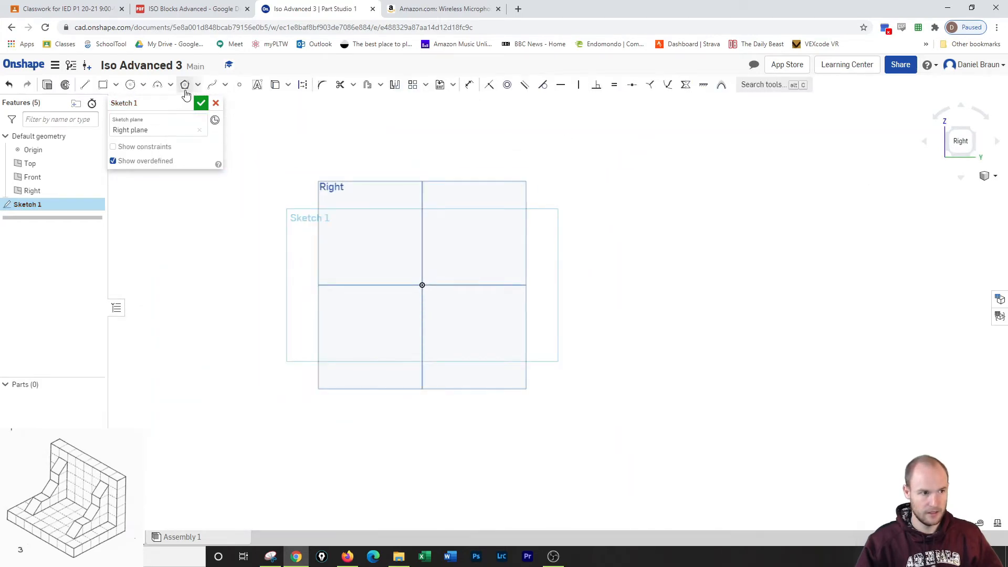
{"action": "left_click", "coordinate": [103, 87]}
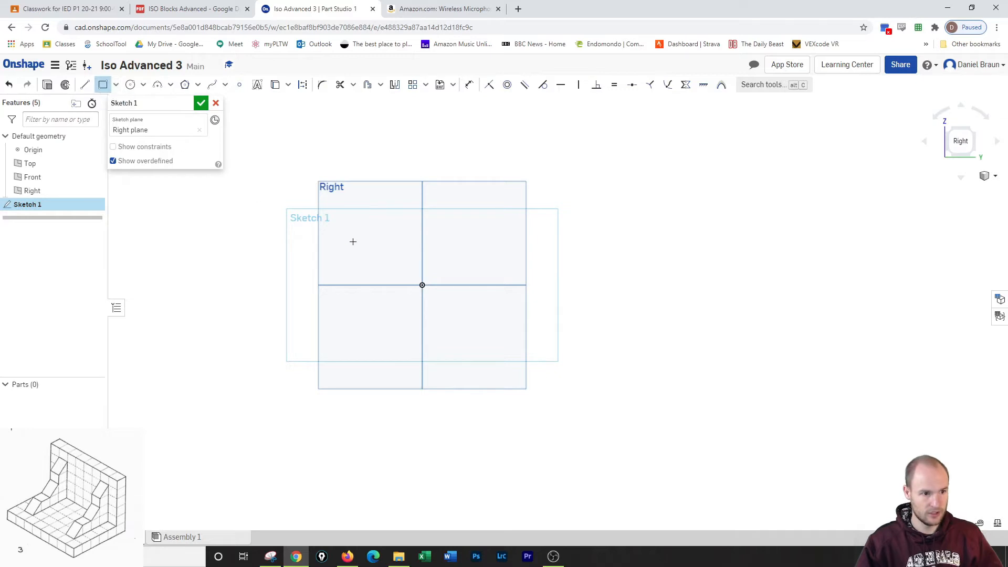
{"action": "left_click", "coordinate": [421, 285]}
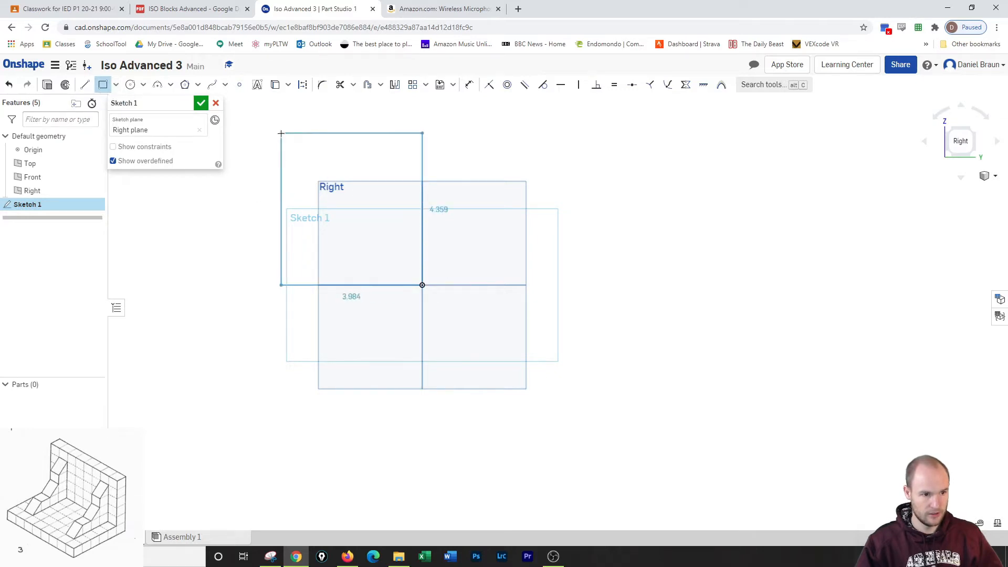
{"action": "middle_click_drag", "start_coordinate": [281, 133], "coordinate": [420, 166]}
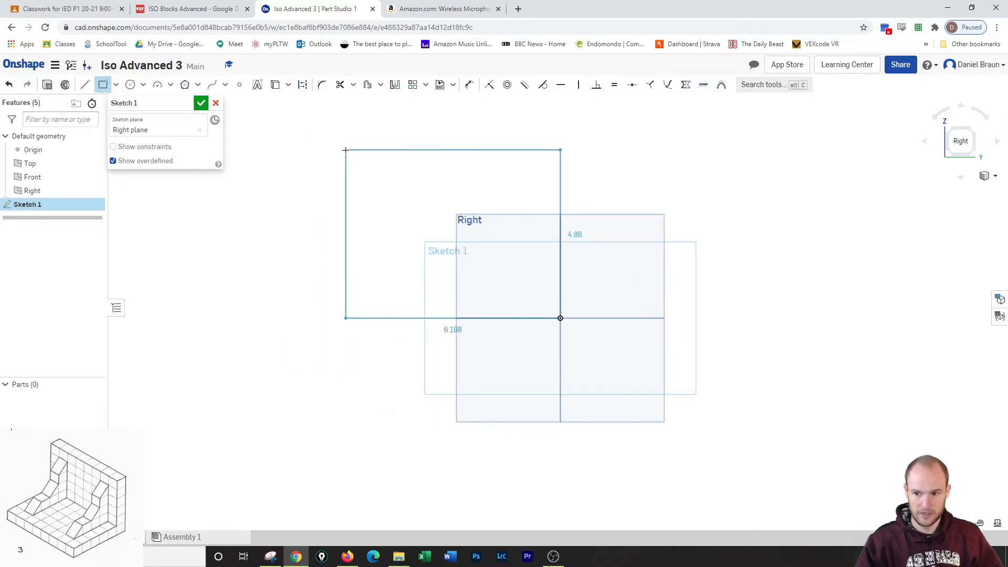
{"action": "left_click", "coordinate": [346, 150]}
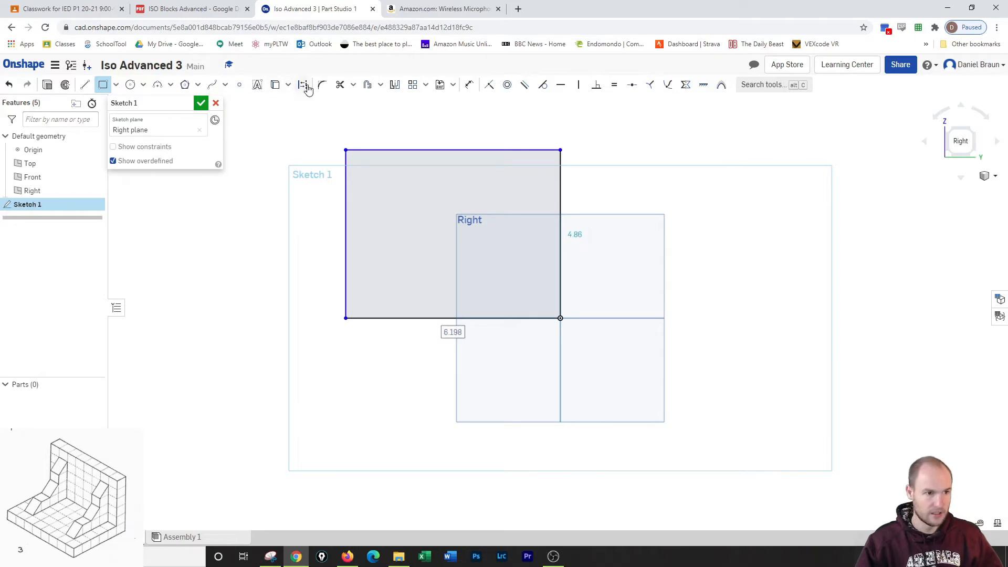
Dimension the rectangle to 6 in wide and 6 in high.
{"action": "left_click", "coordinate": [470, 87]}
{"action": "left_click", "coordinate": [462, 151]}
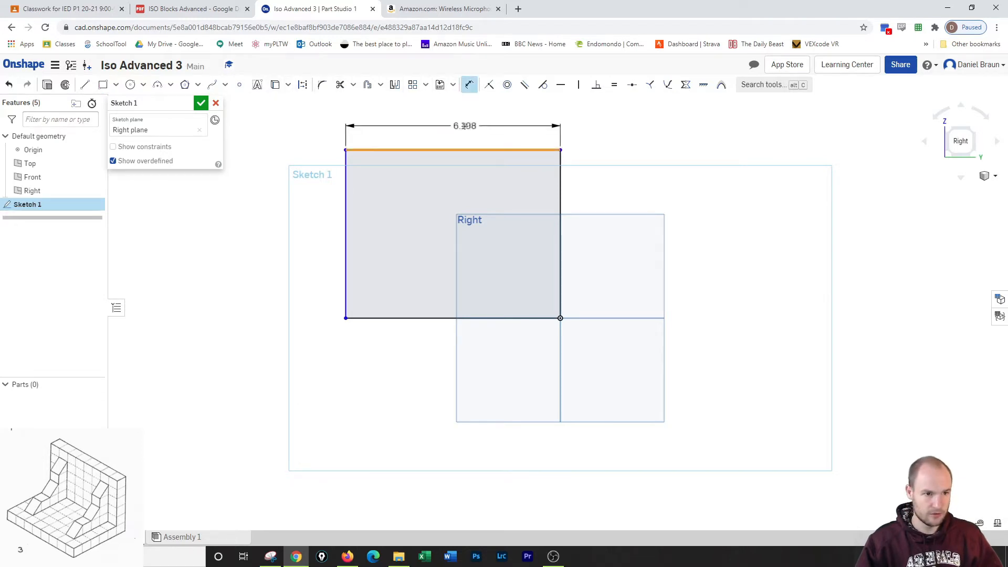
{"action": "left_click", "coordinate": [466, 125]}
{"action": "type", "text": "6"}
{"action": "key", "text": "Return"}
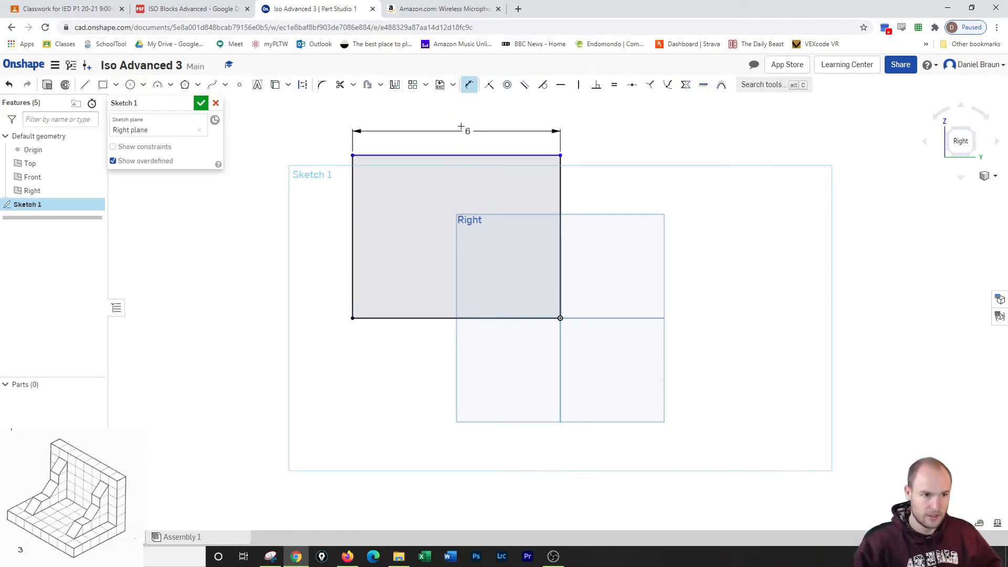
{"action": "left_click", "coordinate": [352, 204]}
{"action": "left_click", "coordinate": [338, 202]}
{"action": "type", "text": "6"}
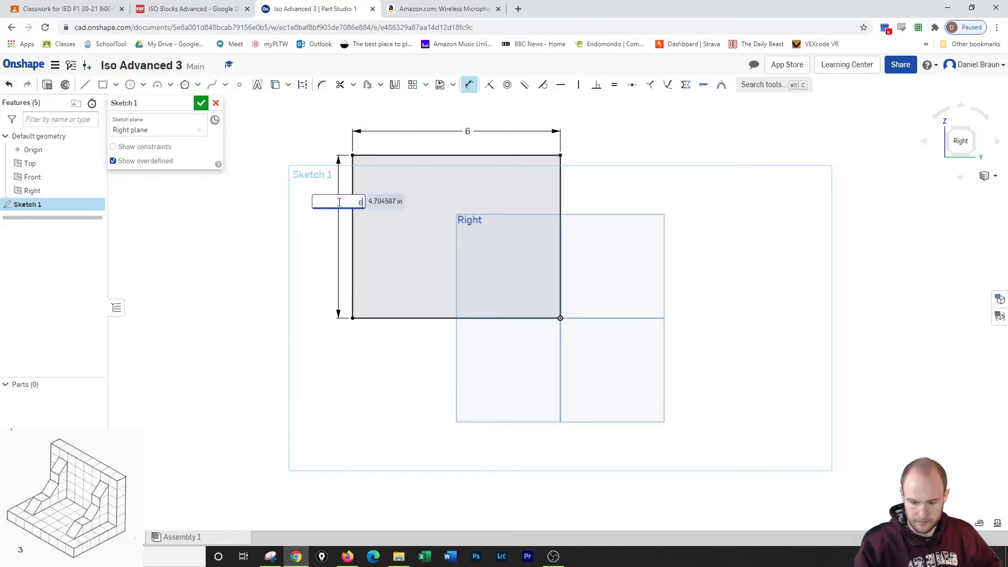
{"action": "key", "text": "Return"}
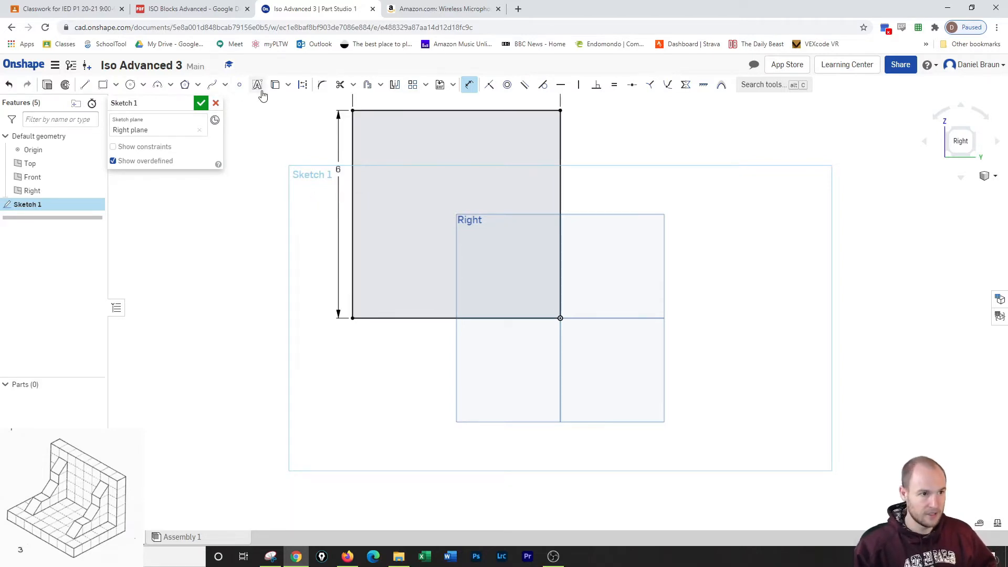
Sketch a second rectangle about 5.12 by 4.89 in inside the square, starting from the square's upper left corner.
{"action": "middle_click_drag", "start_coordinate": [301, 145], "coordinate": [307, 239]}
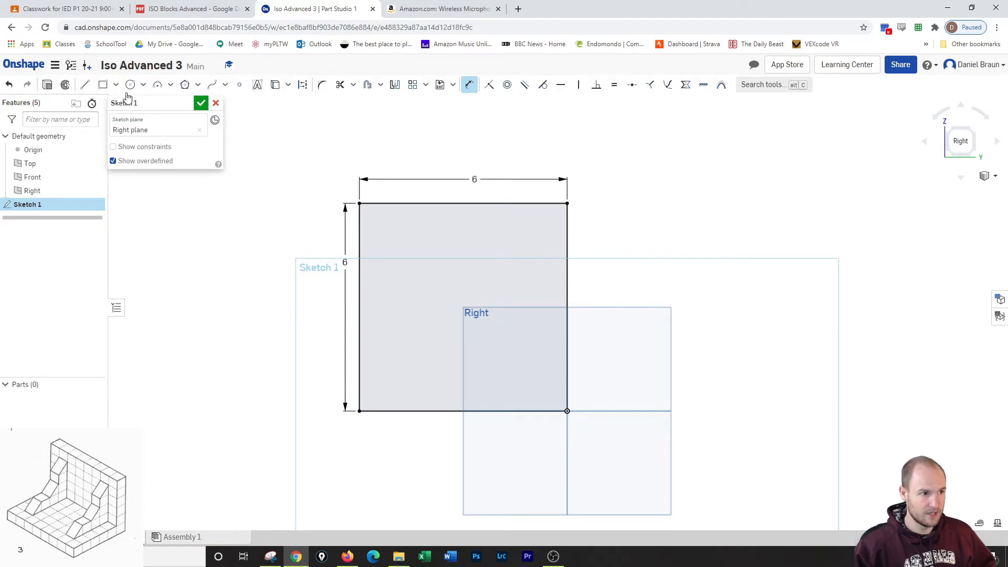
{"action": "left_click", "coordinate": [102, 85]}
{"action": "left_click", "coordinate": [359, 204]}
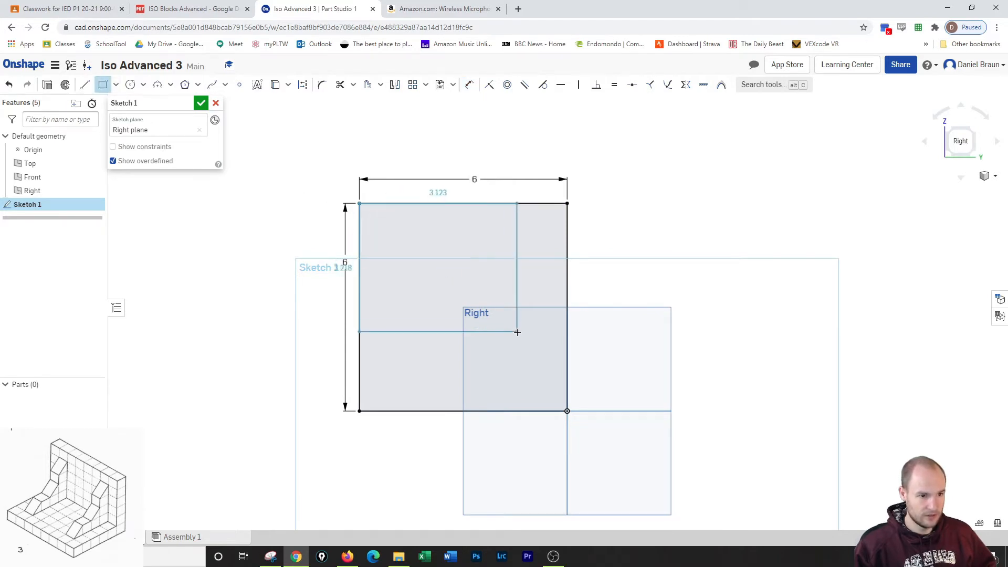
{"action": "left_click", "coordinate": [537, 372]}
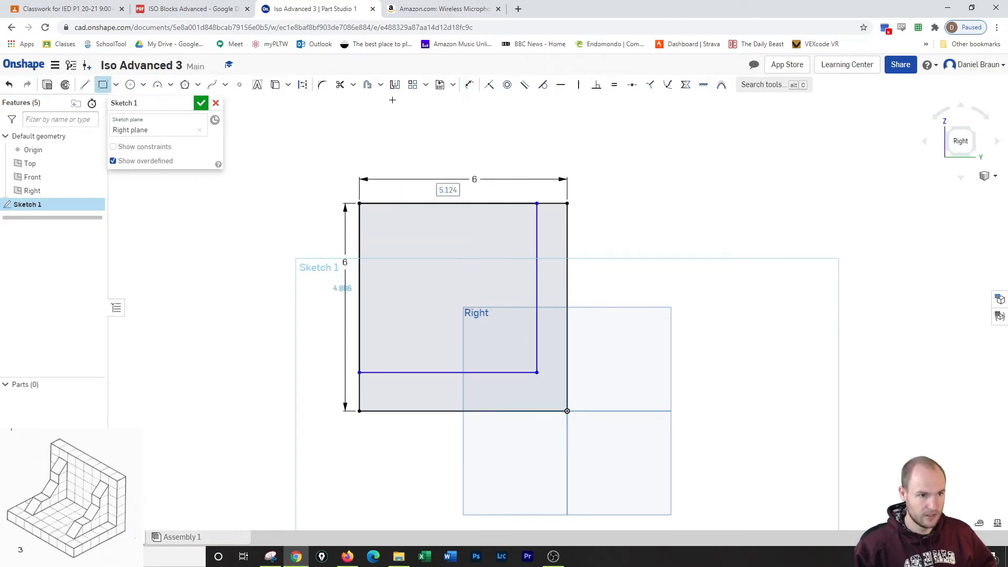
Dimension the inner rectangle to 5 in wide and 5 in high, and finish the sketch.
{"action": "left_click", "coordinate": [469, 85]}
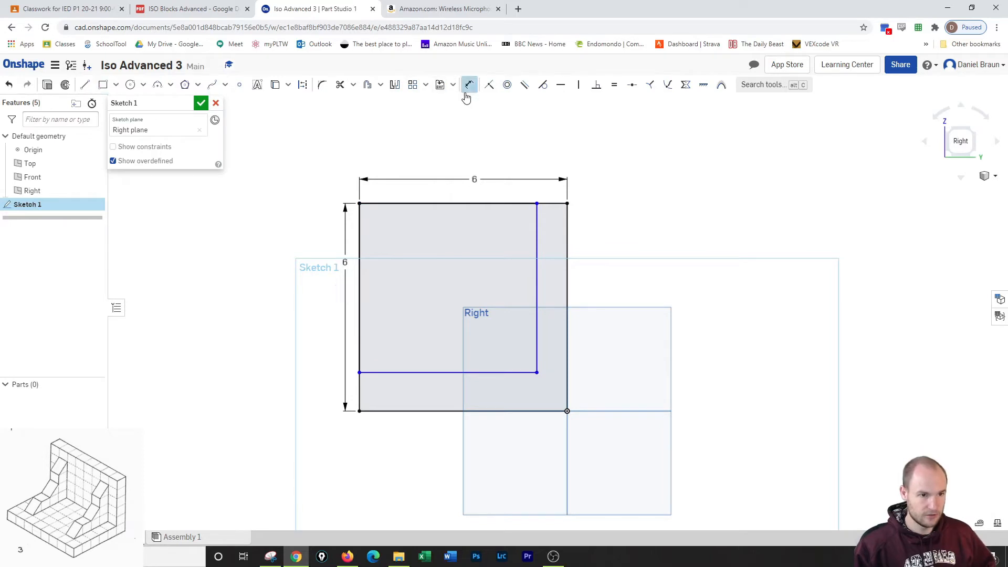
{"action": "left_click", "coordinate": [475, 179]}
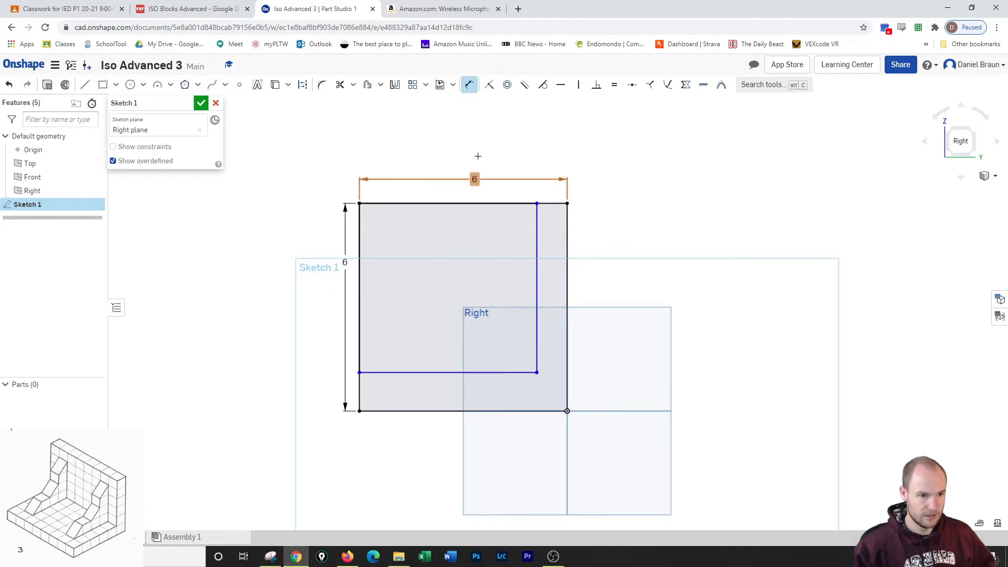
{"action": "left_click", "coordinate": [472, 370]}
{"action": "left_click", "coordinate": [467, 385]}
{"action": "type", "text": "5"}
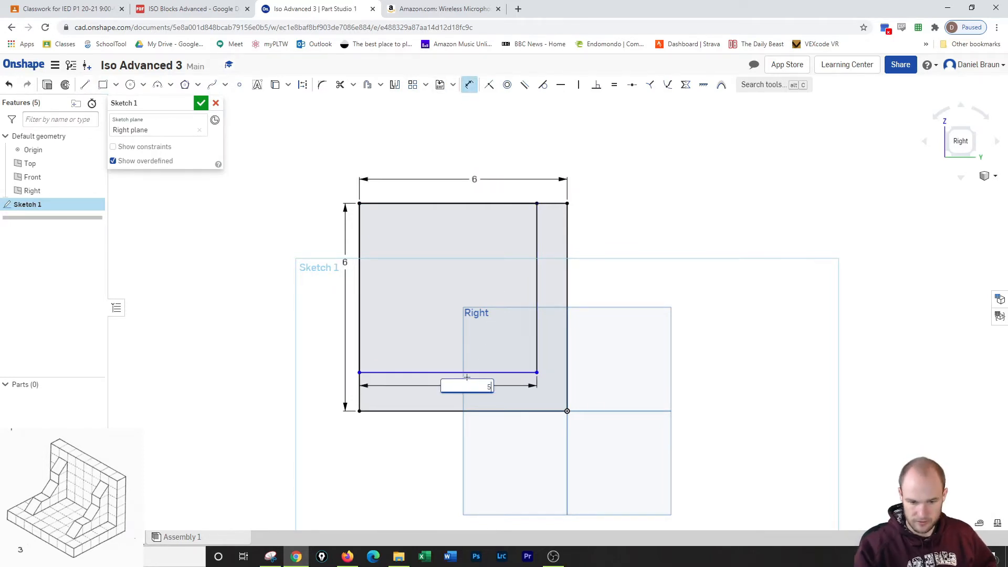
{"action": "key", "text": "Return"}
{"action": "left_click", "coordinate": [532, 355]}
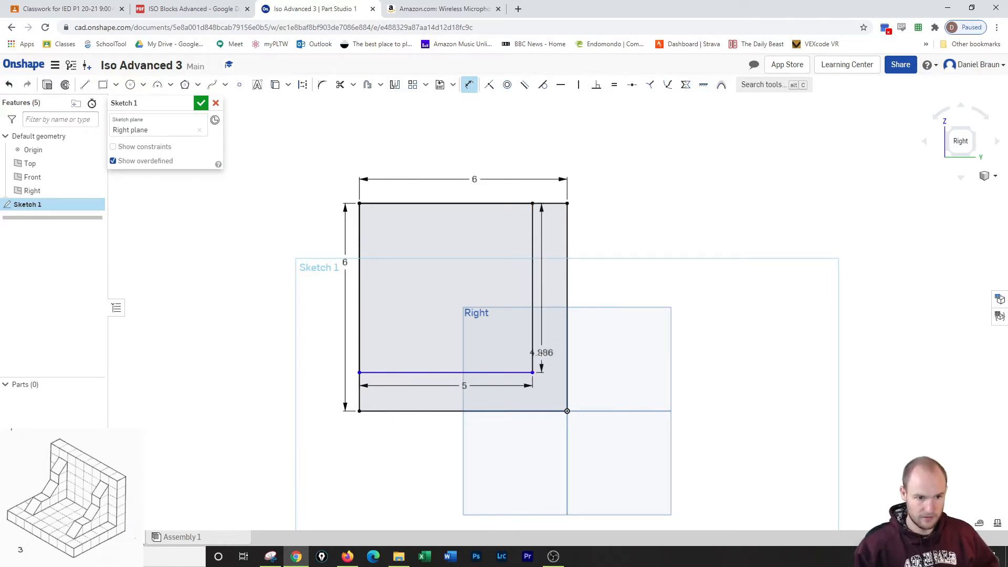
{"action": "left_click", "coordinate": [541, 353]}
{"action": "type", "text": "5"}
{"action": "key", "text": "Return"}
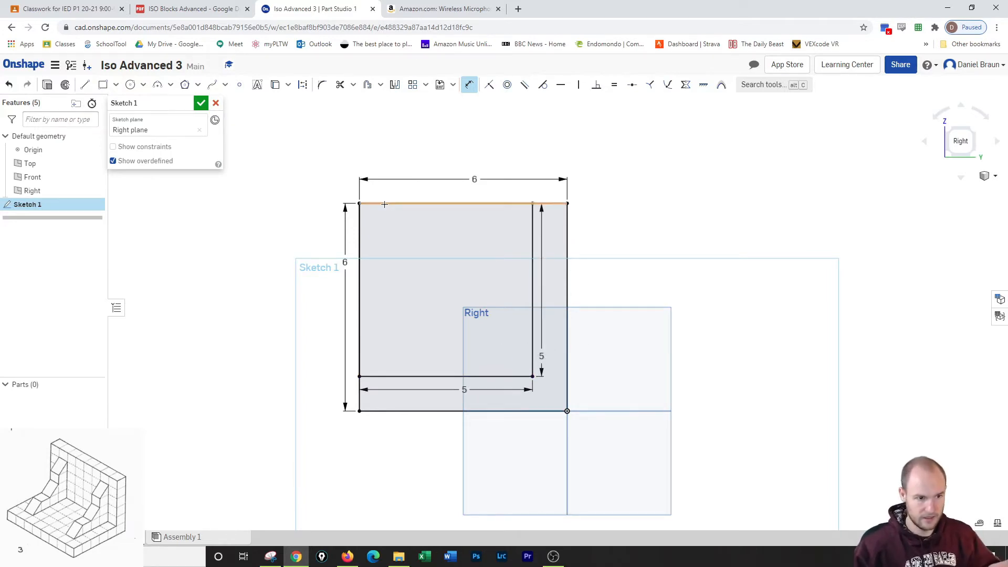
{"action": "left_click", "coordinate": [201, 103]}
Extrude the L-shaped sketch region symmetrically to a total depth of 8 in as a new solid.
{"action": "left_click", "coordinate": [93, 84]}
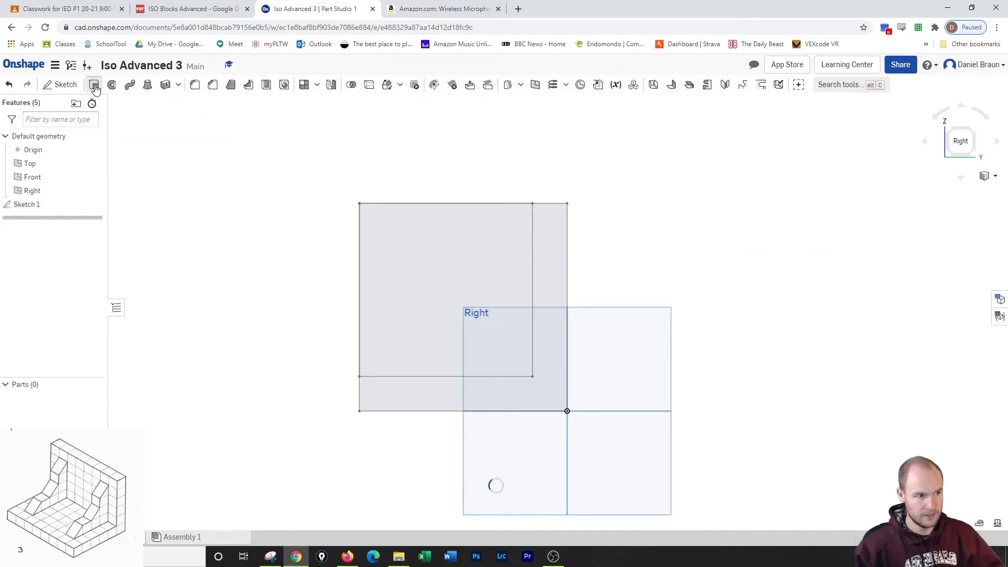
{"action": "left_click", "coordinate": [562, 257]}
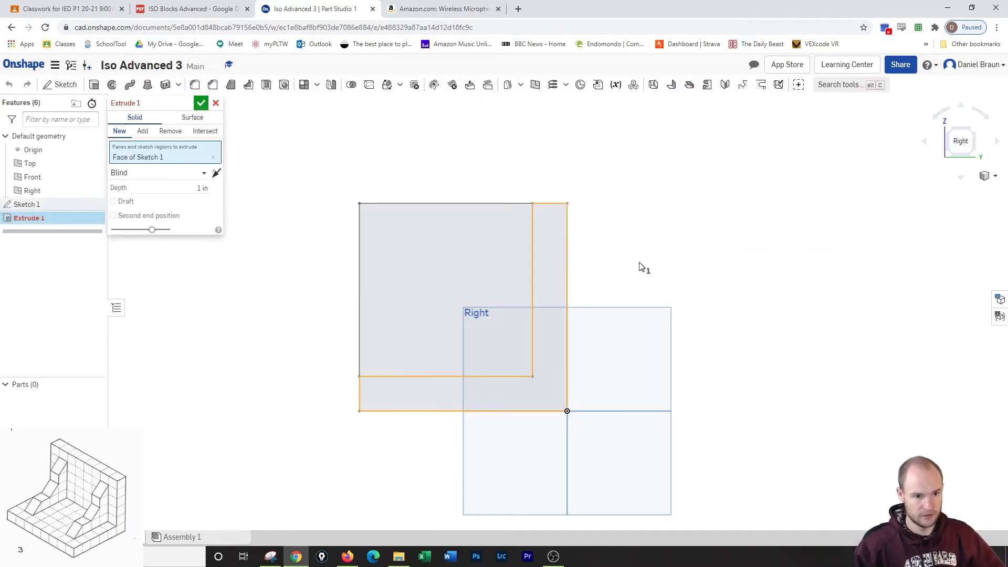
{"action": "left_click", "coordinate": [972, 130]}
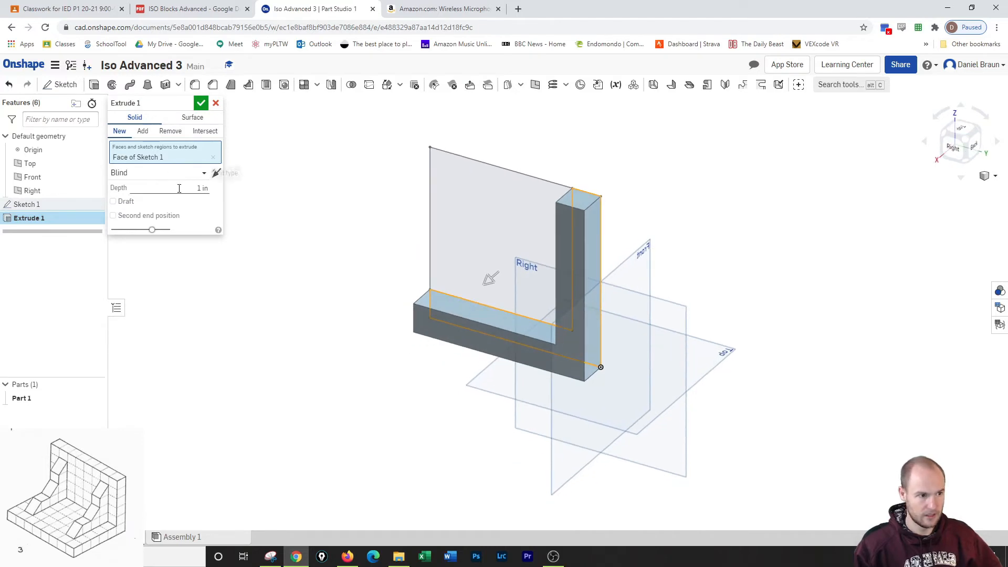
{"action": "left_click", "coordinate": [216, 174]}
{"action": "left_click", "coordinate": [216, 174]}
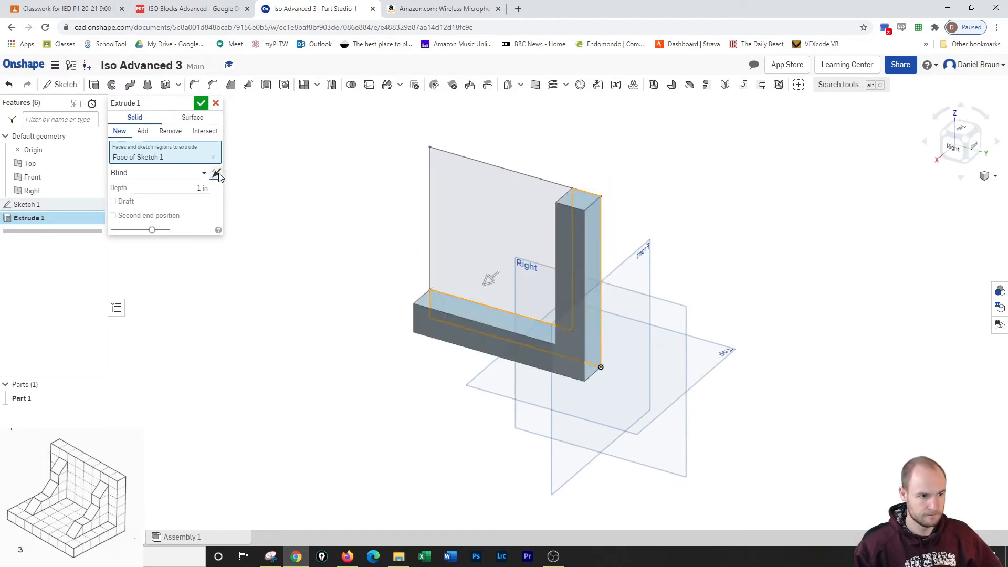
{"action": "left_click", "coordinate": [201, 173]}
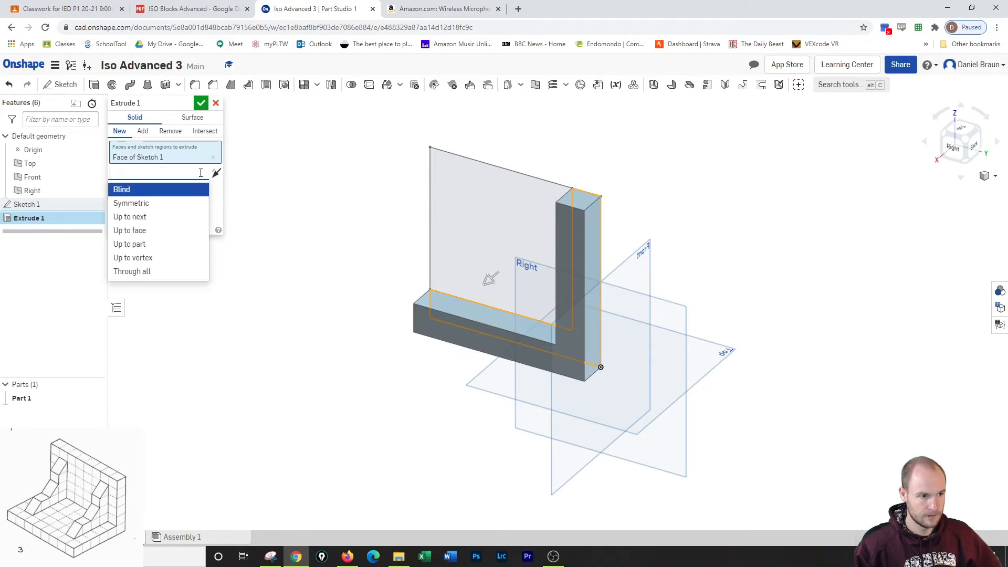
{"action": "left_click", "coordinate": [160, 203]}
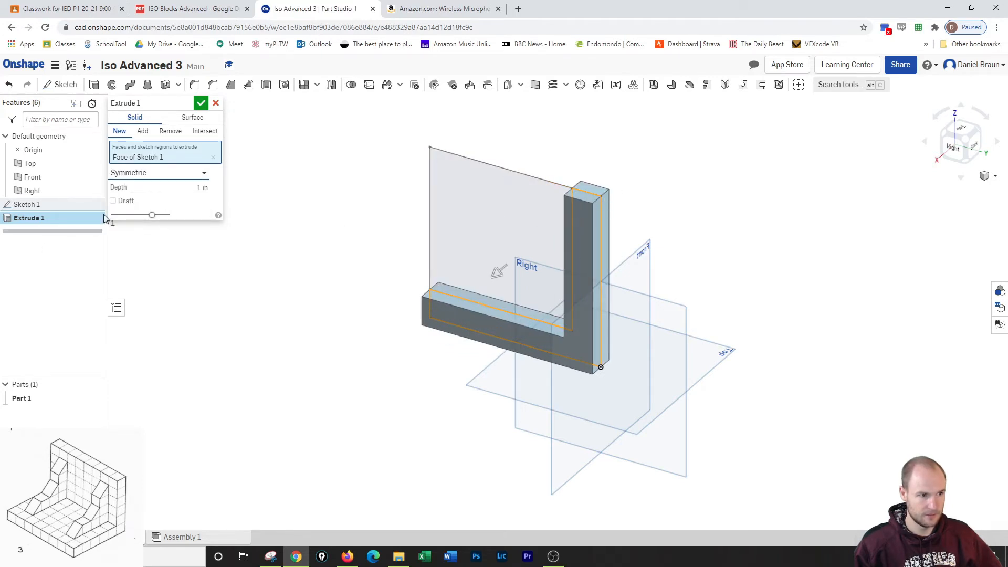
{"action": "left_click", "coordinate": [150, 190]}
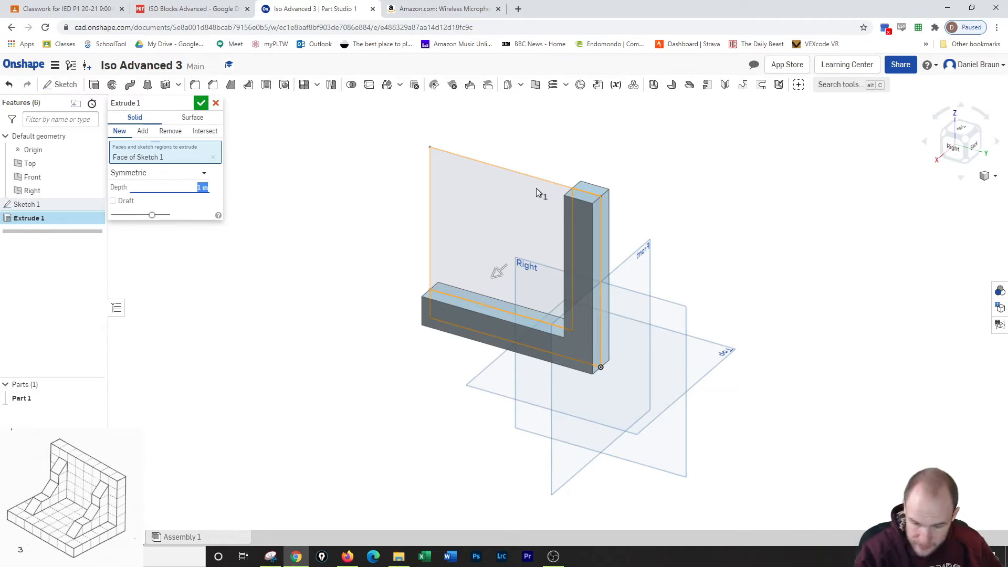
{"action": "type", "text": "8"}
{"action": "key", "text": "Return"}
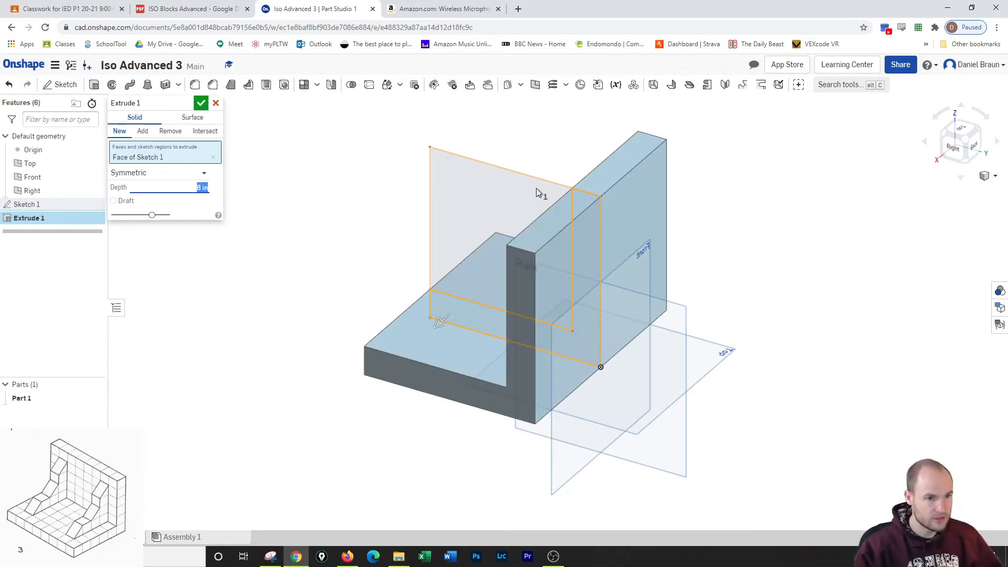
{"action": "left_click", "coordinate": [944, 134]}
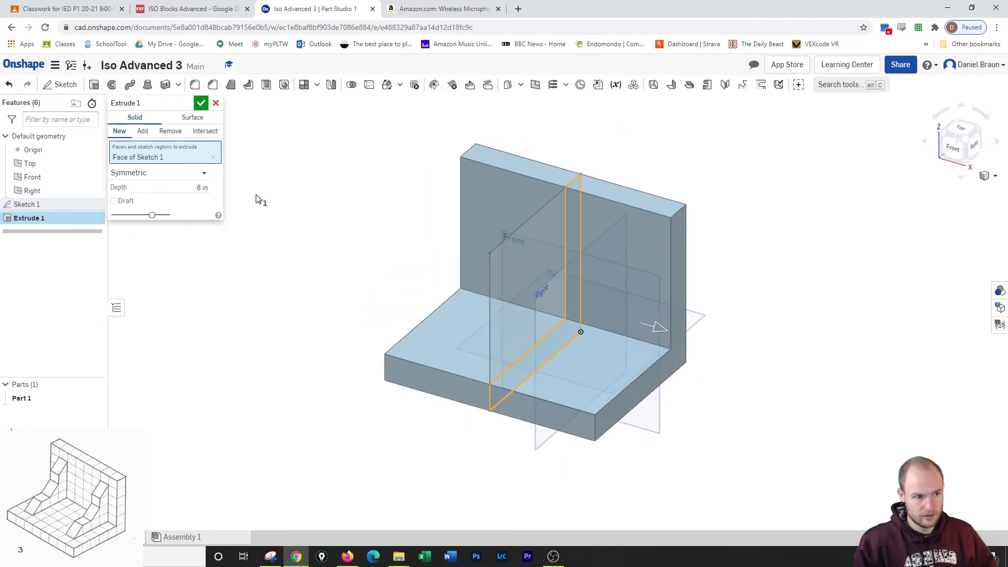
{"action": "left_click", "coordinate": [201, 103]}
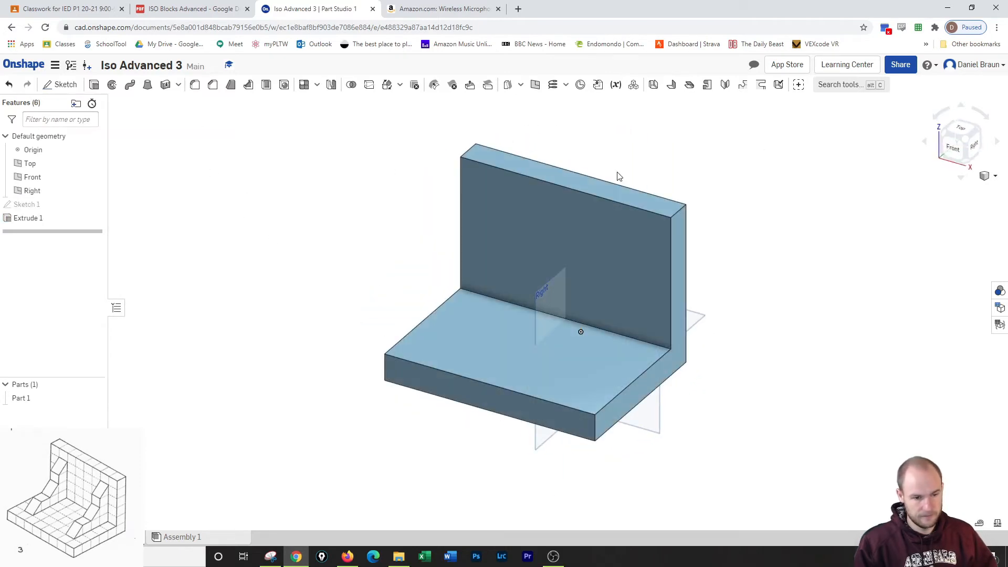
{"action": "left_click", "coordinate": [61, 85]}
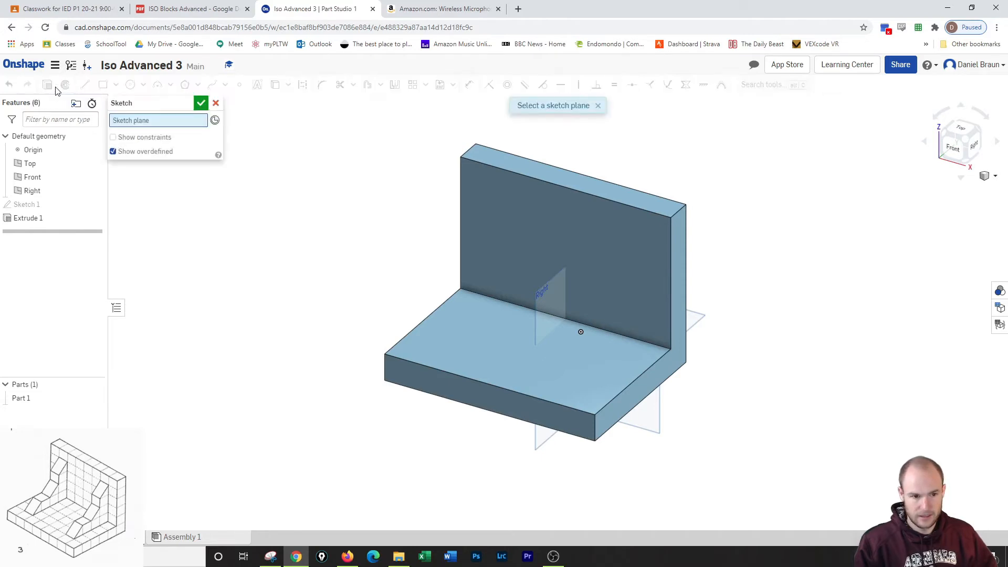
{"action": "left_click", "coordinate": [215, 104]}
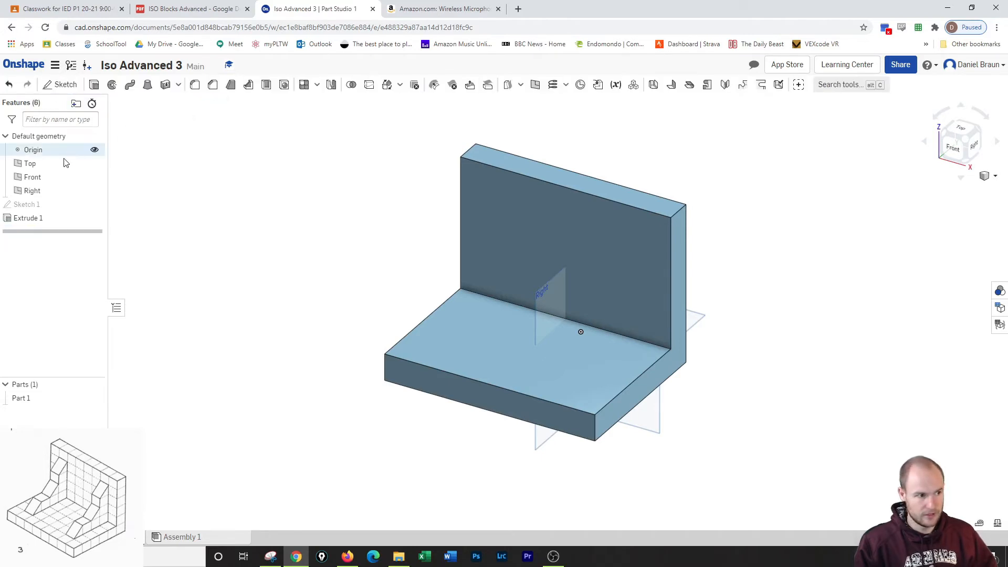
{"action": "left_click", "coordinate": [38, 192]}
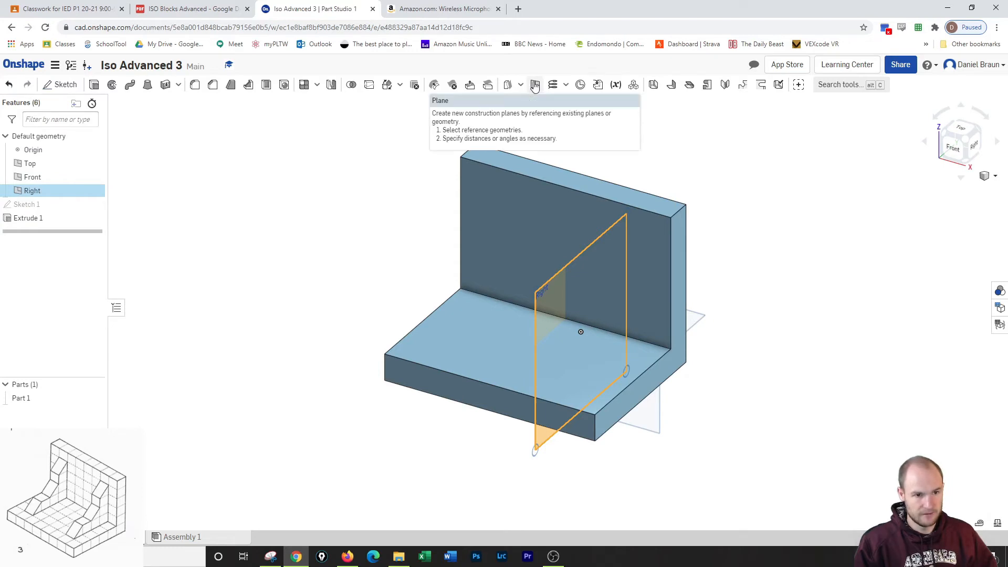
{"action": "left_click", "coordinate": [237, 155]}
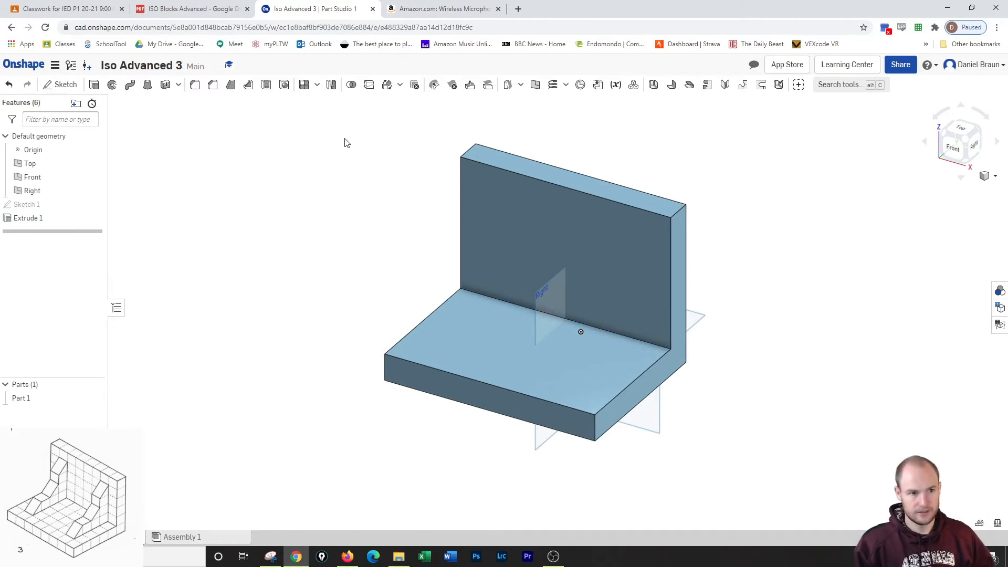
Create a construction plane offset 1 in inward from the block's right-hand L-shaped end face.
{"action": "left_click", "coordinate": [535, 84]}
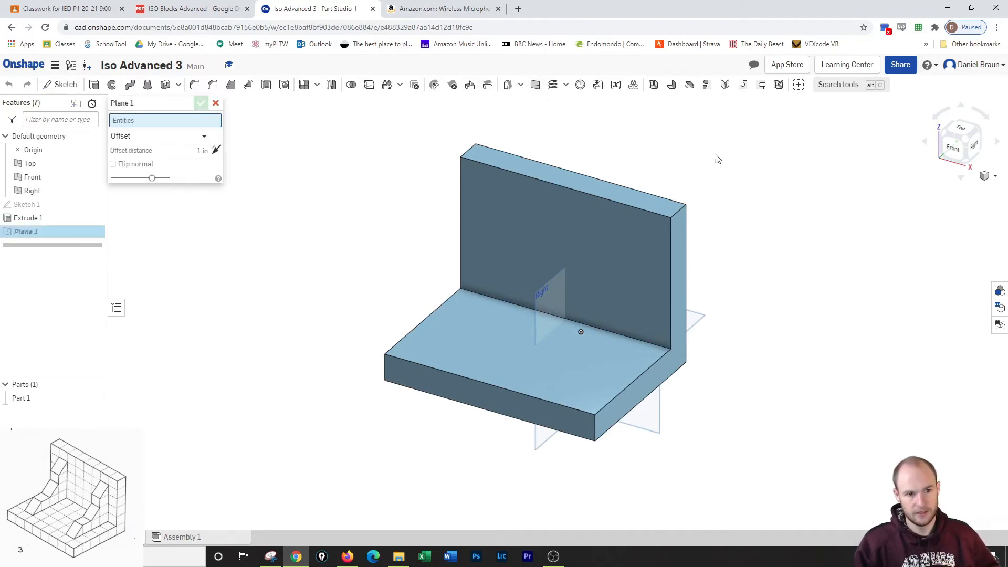
{"action": "left_click", "coordinate": [679, 238]}
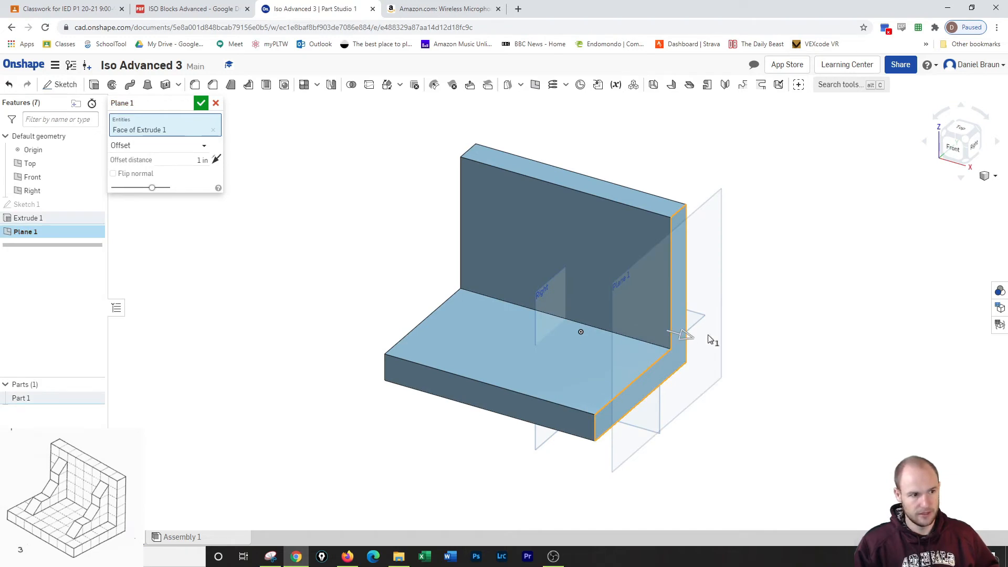
{"action": "left_click_drag", "start_coordinate": [682, 339], "coordinate": [628, 328]}
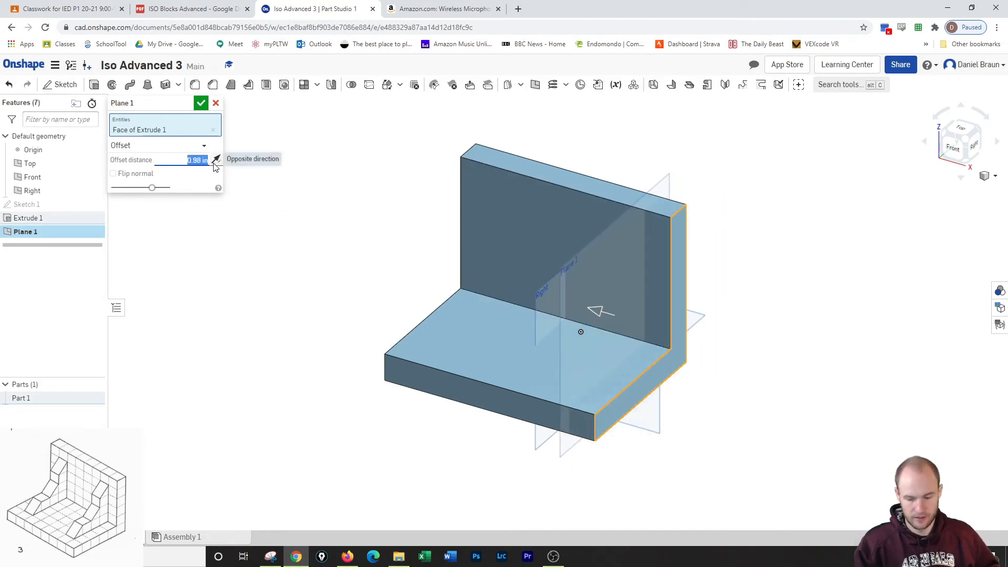
{"action": "type", "text": "1"}
{"action": "key", "text": "Return"}
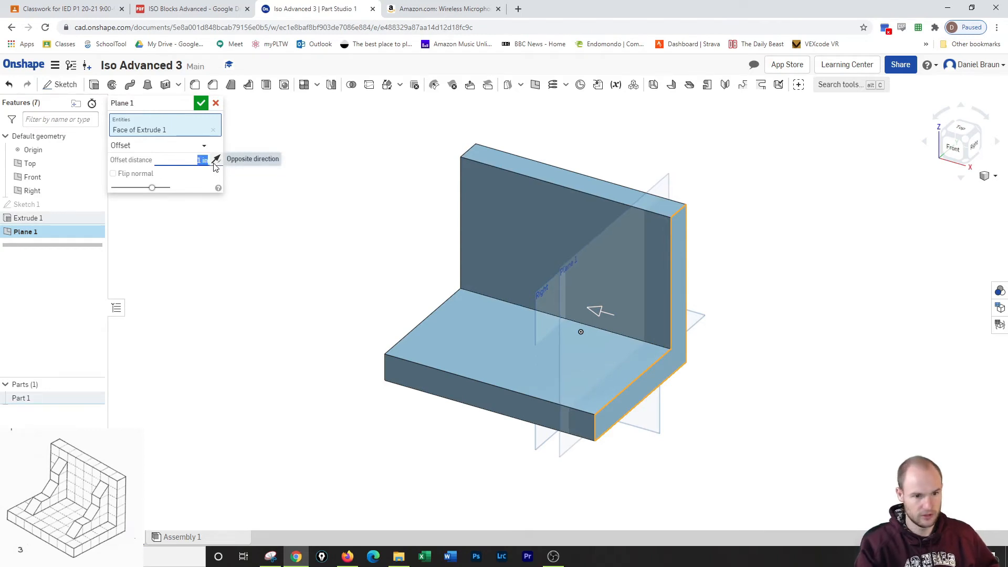
Start a sketch on the new offset plane and project the block's L-shaped outline into it.
{"action": "left_click", "coordinate": [59, 84]}
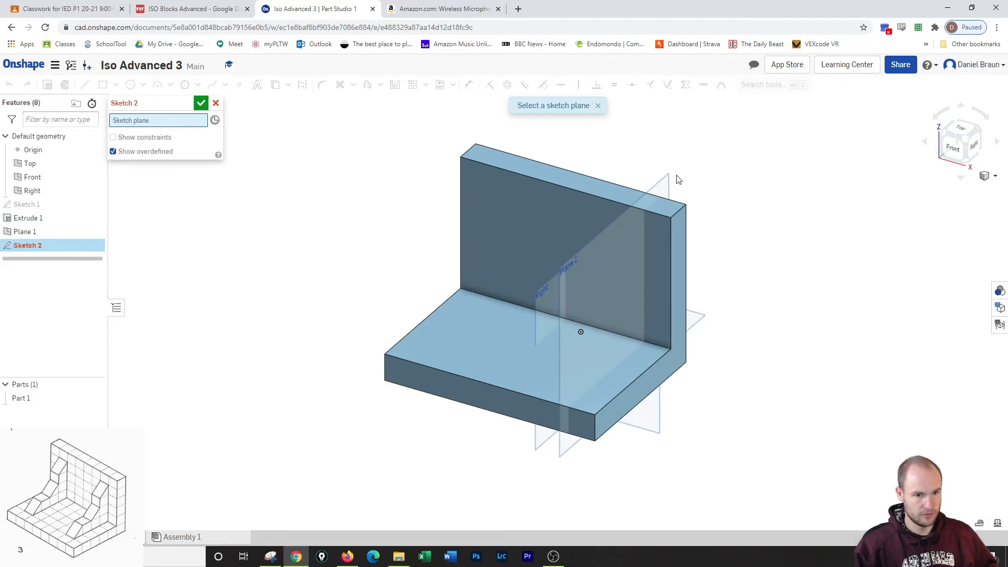
{"action": "left_click", "coordinate": [657, 185]}
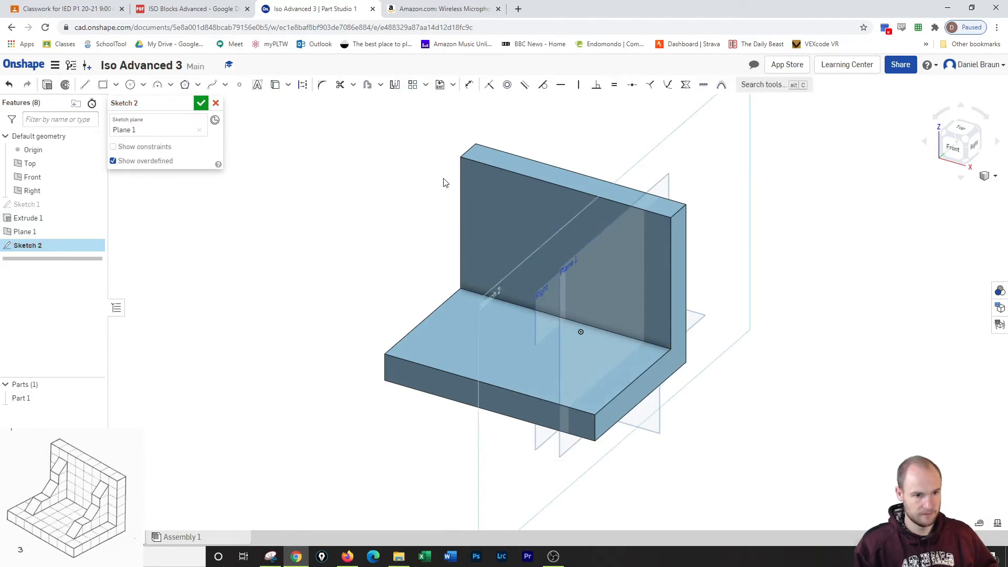
{"action": "left_click", "coordinate": [973, 146]}
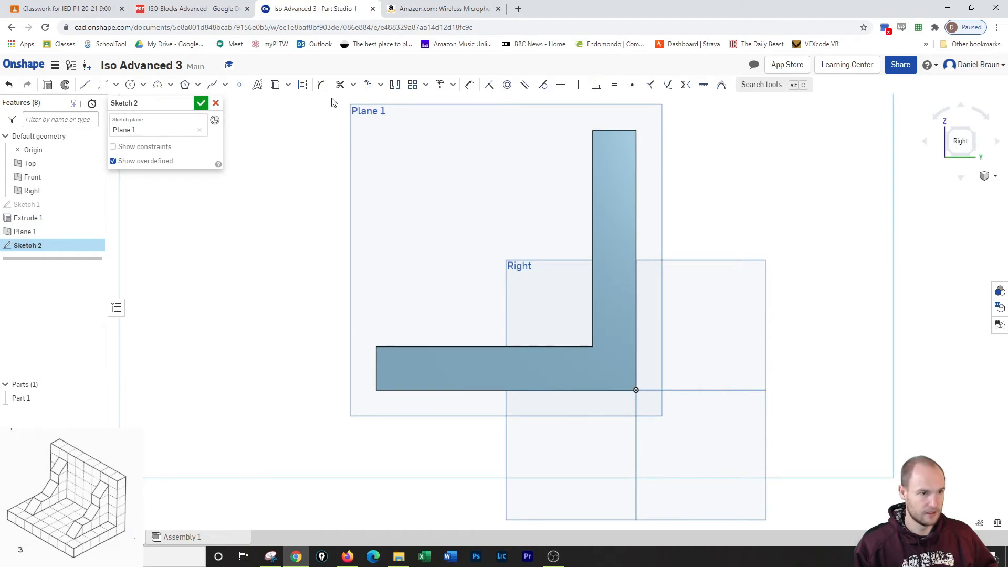
{"action": "left_click", "coordinate": [86, 85]}
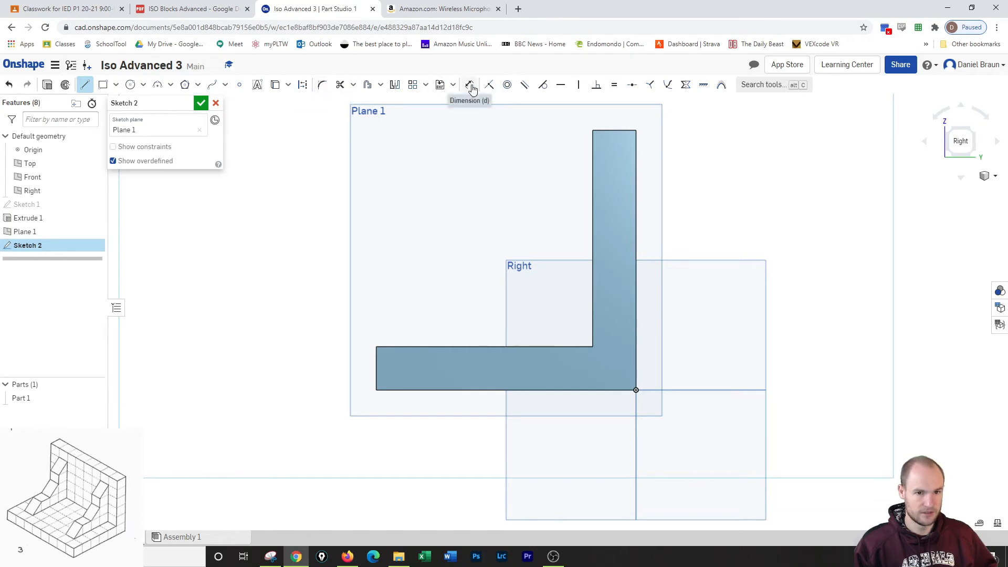
{"action": "left_click", "coordinate": [278, 85]}
{"action": "left_click", "coordinate": [596, 181]}
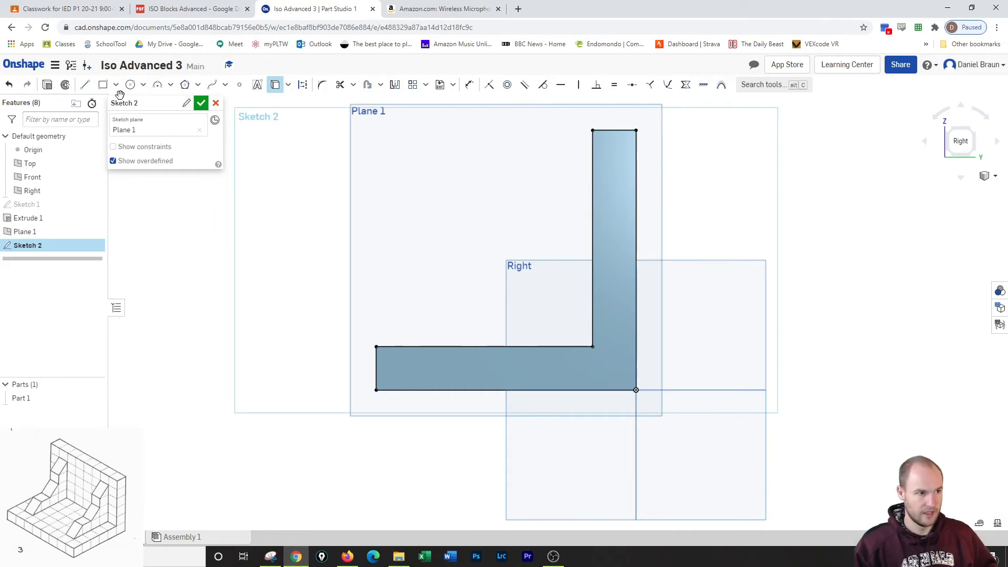
Sketch a closed stepped profile from wall to base, with a vertical segment about 1.03 in and a horizontal segment about 1.07 in long.
{"action": "left_click", "coordinate": [85, 85]}
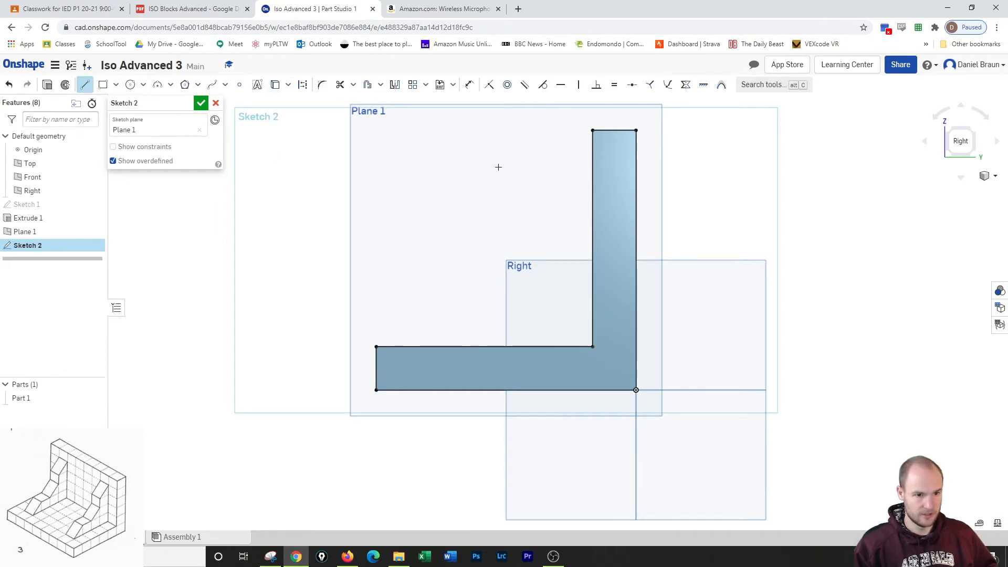
{"action": "left_click", "coordinate": [593, 154]}
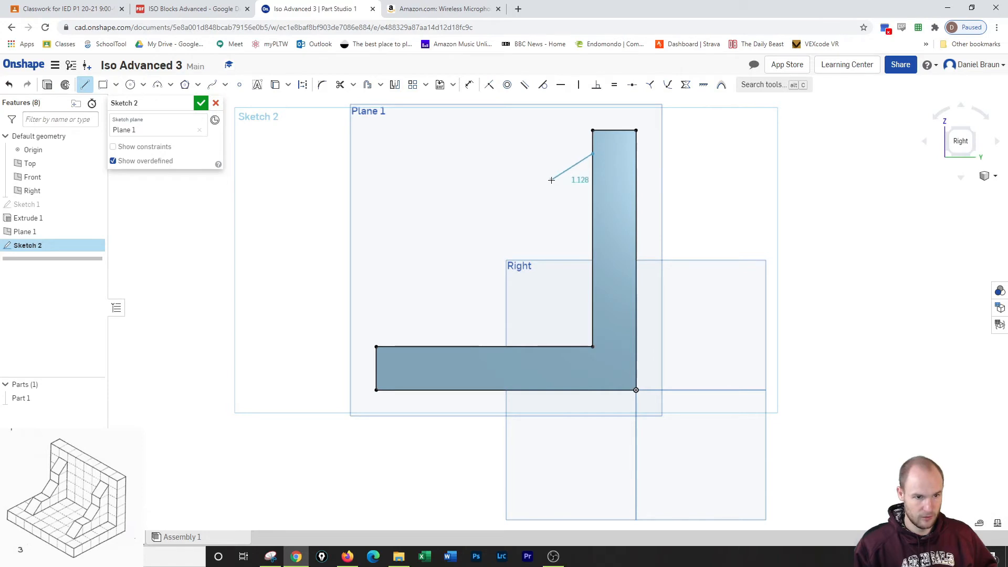
{"action": "left_click", "coordinate": [552, 180]}
{"action": "left_click", "coordinate": [551, 225]}
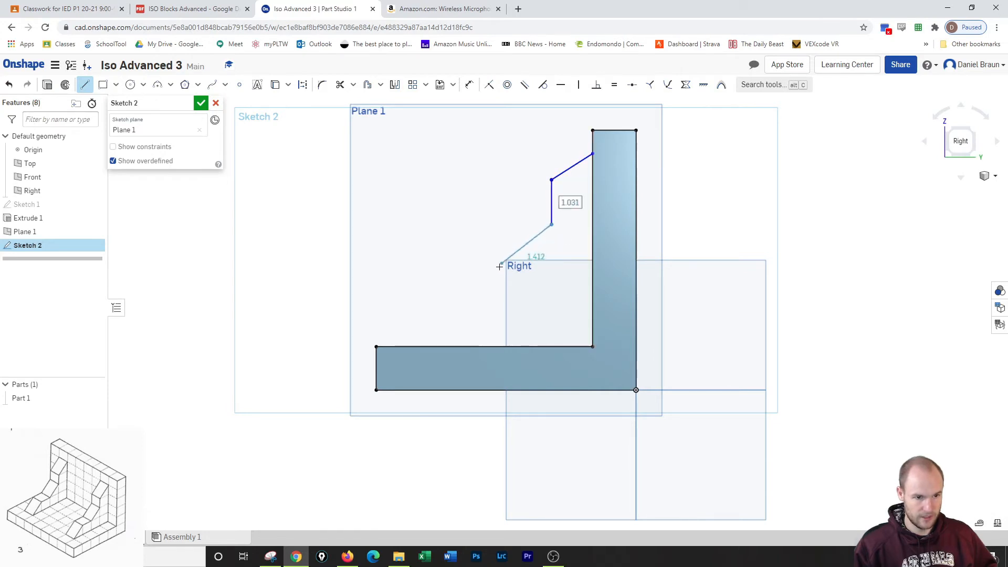
{"action": "left_click", "coordinate": [494, 275]}
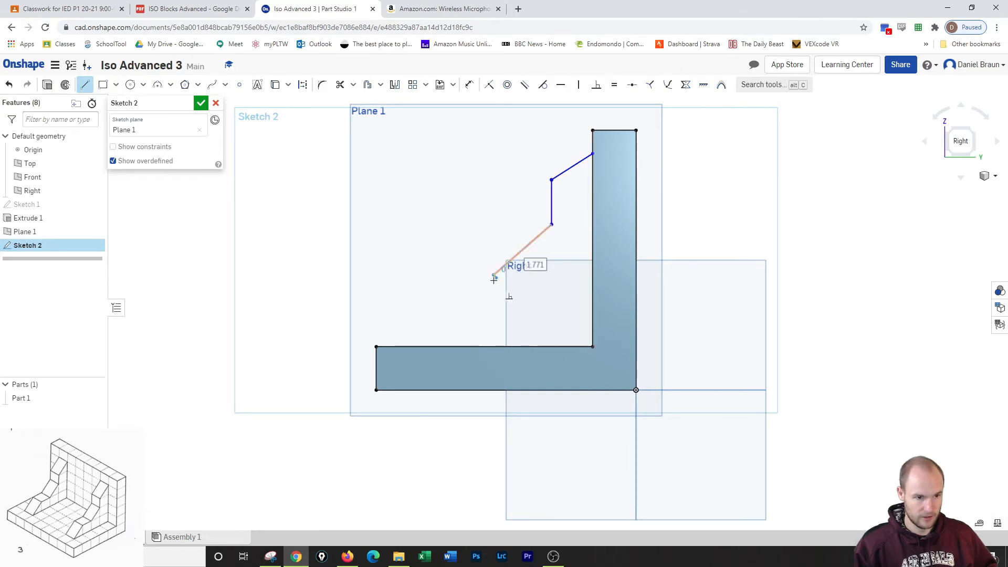
{"action": "left_click", "coordinate": [447, 276]}
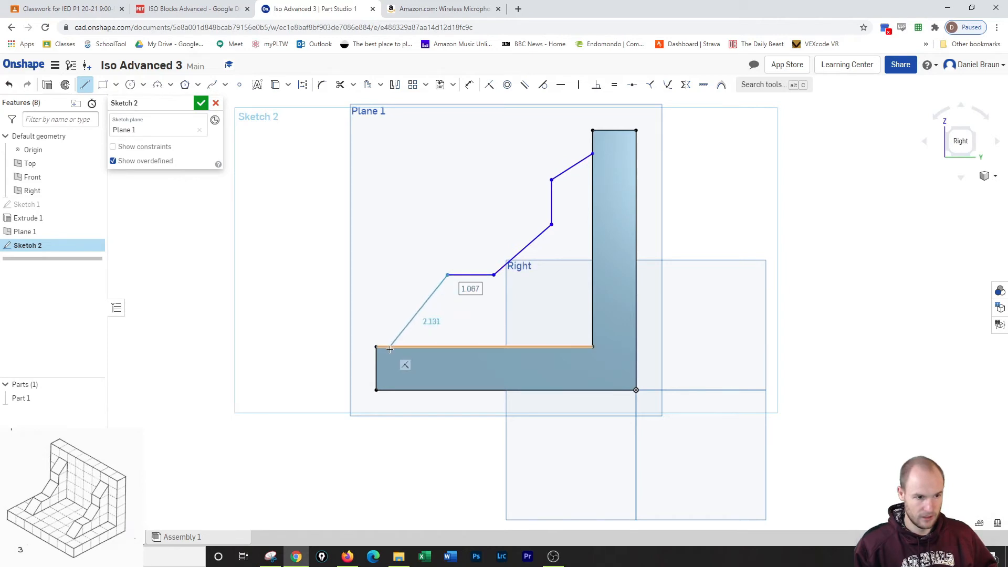
{"action": "left_click", "coordinate": [389, 347]}
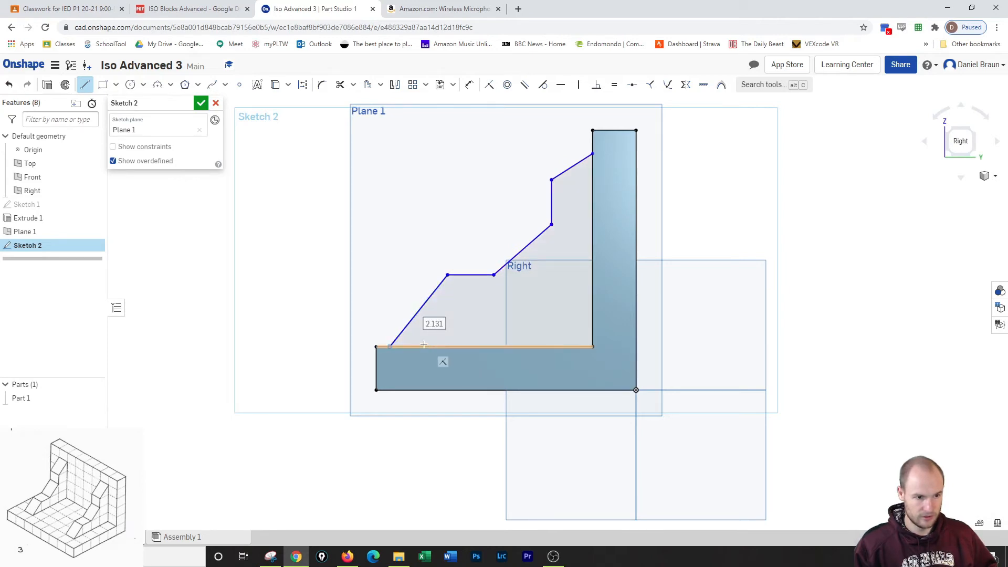
{"action": "left_click", "coordinate": [593, 346]}
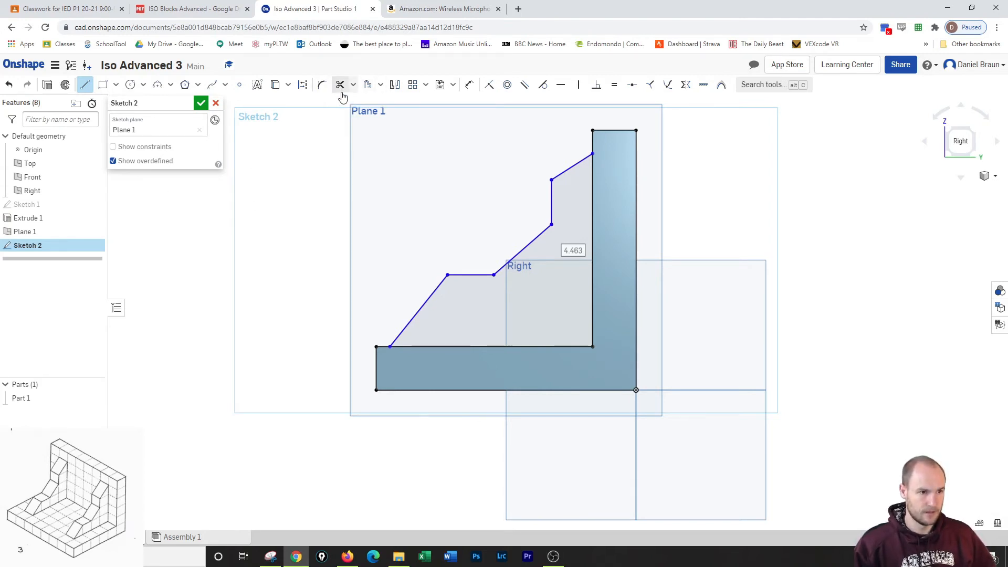
Dimension the profile's upper end 1 in below the wall's top and its vertical segment 1 in long.
{"action": "left_click", "coordinate": [469, 85]}
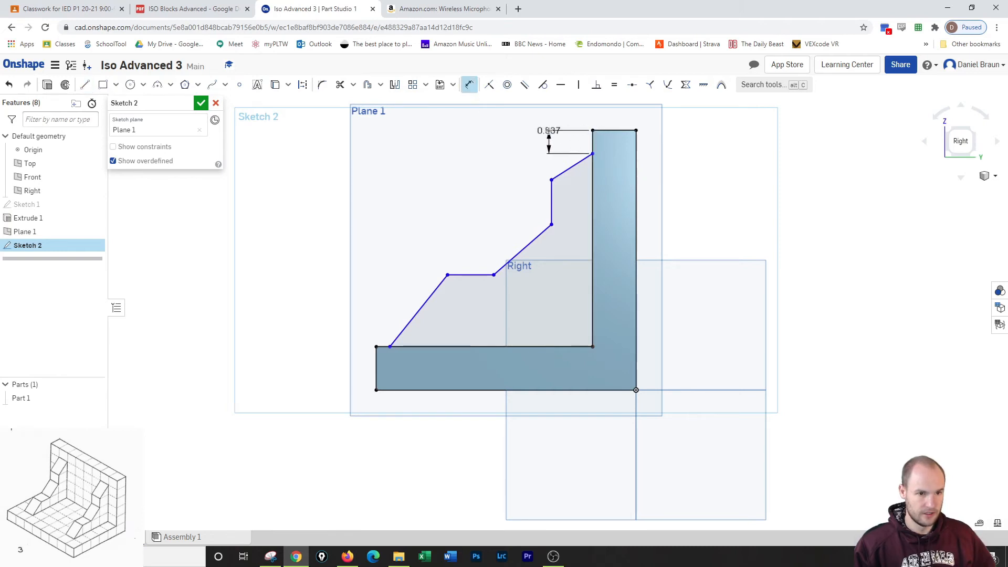
{"action": "left_click", "coordinate": [548, 128]}
{"action": "type", "text": "1"}
{"action": "key", "text": "Return"}
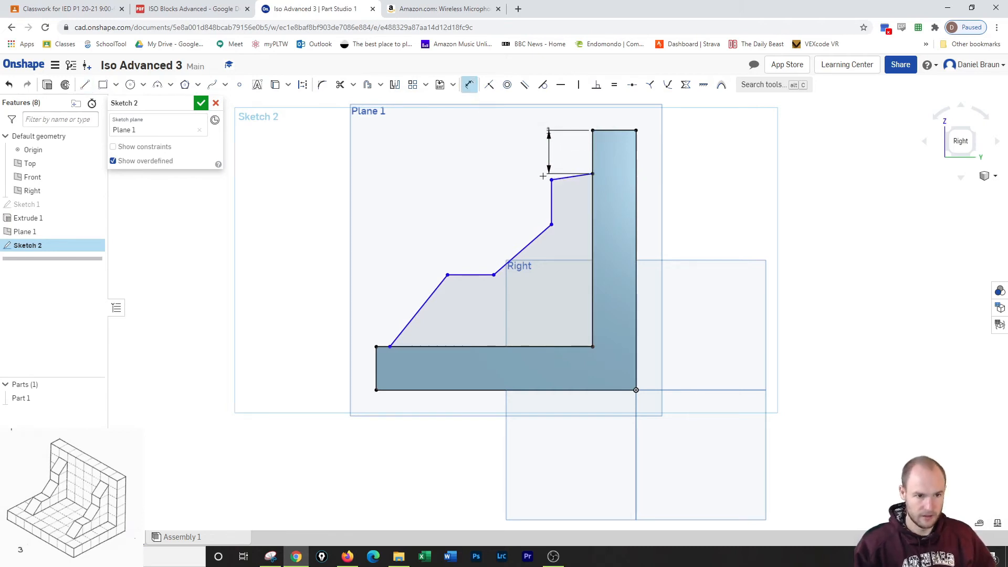
{"action": "left_click", "coordinate": [552, 202]}
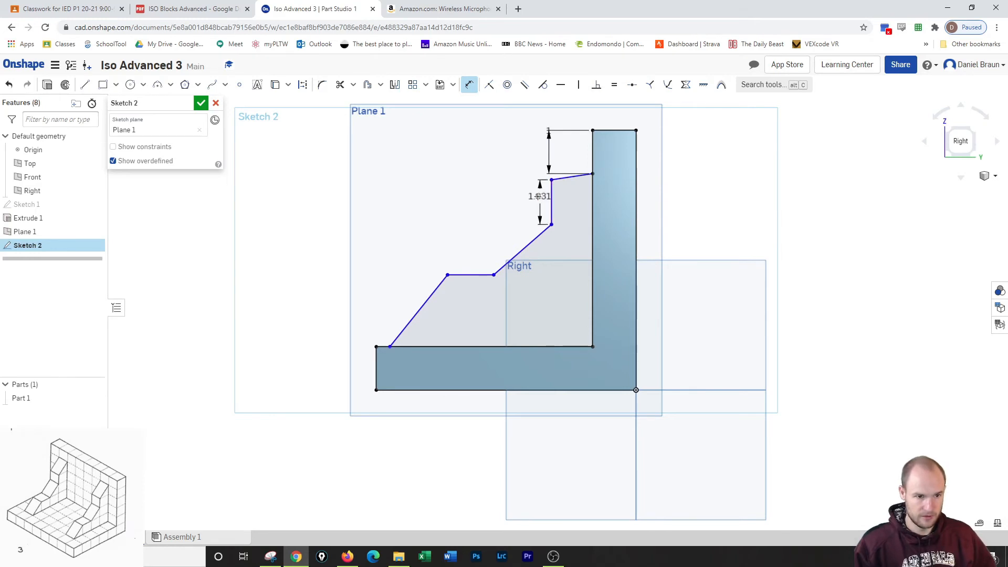
{"action": "left_click", "coordinate": [538, 197]}
{"action": "type", "text": "1"}
{"action": "key", "text": "Return"}
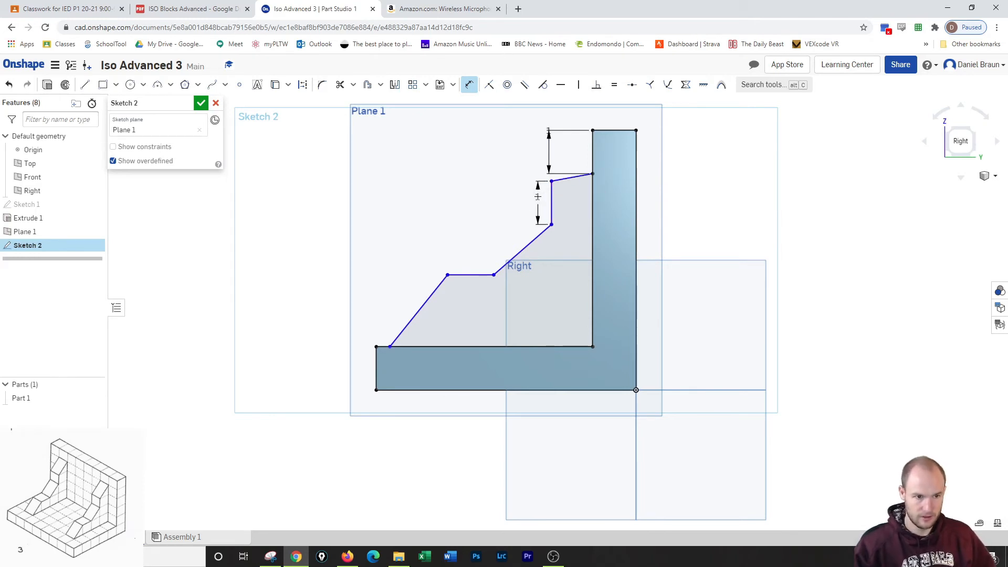
Dimension the profile's lower end 1 in from the base's front end and its horizontal segment 1 in long.
{"action": "left_click", "coordinate": [377, 347]}
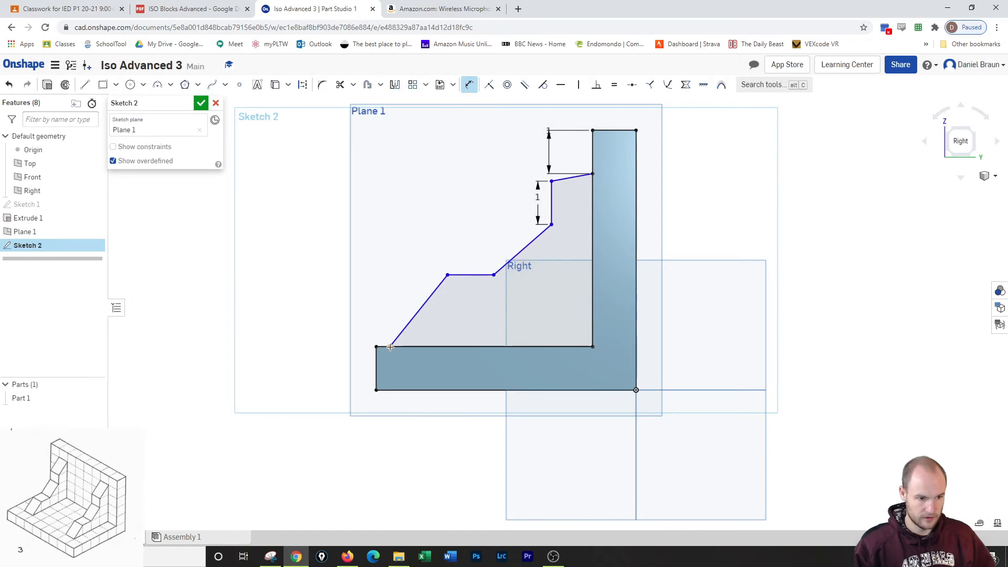
{"action": "left_click", "coordinate": [390, 347]}
{"action": "left_click", "coordinate": [390, 299]}
{"action": "type", "text": "1"}
{"action": "key", "text": "Return"}
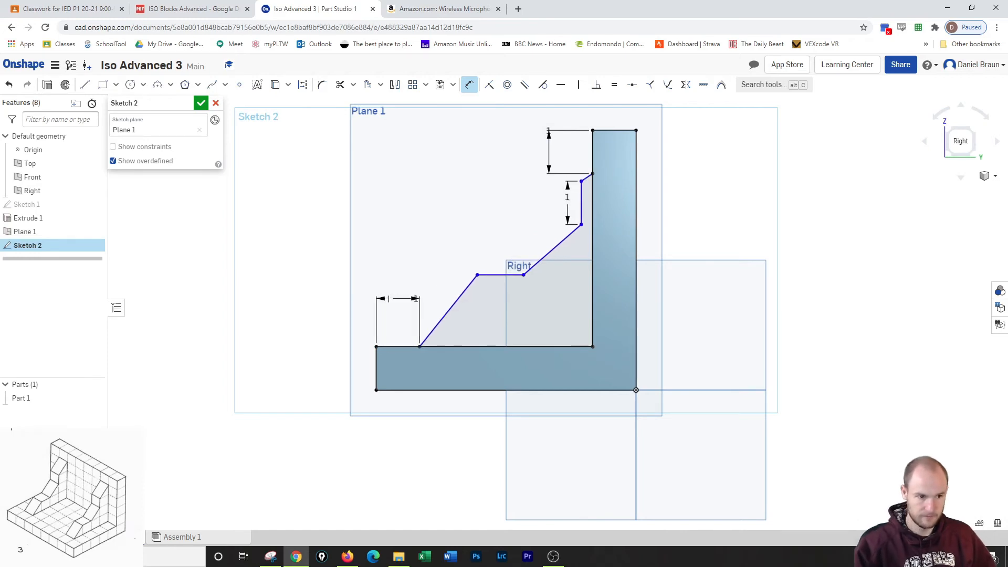
{"action": "left_click", "coordinate": [499, 274]}
{"action": "left_click", "coordinate": [499, 254]}
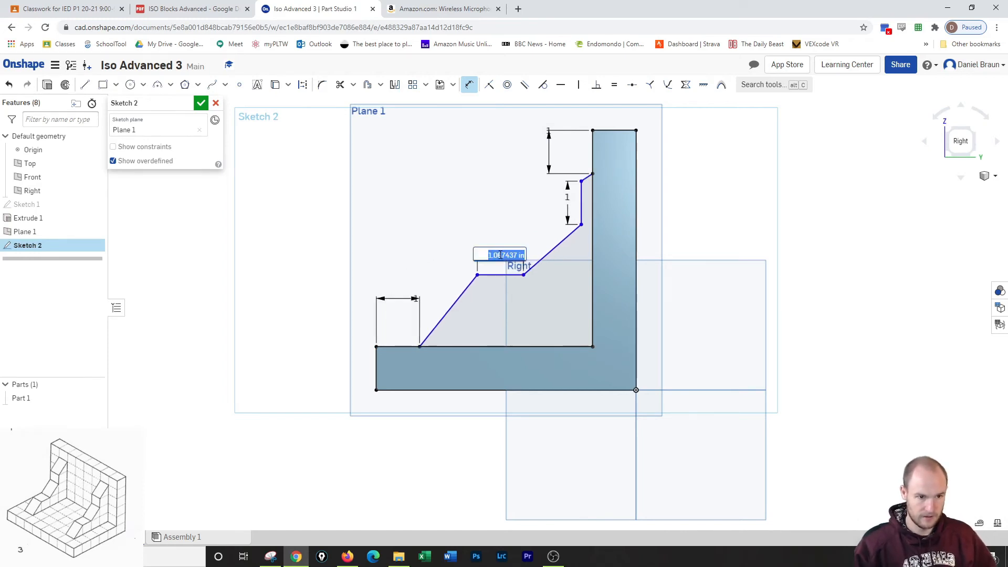
{"action": "key", "text": "Return"}
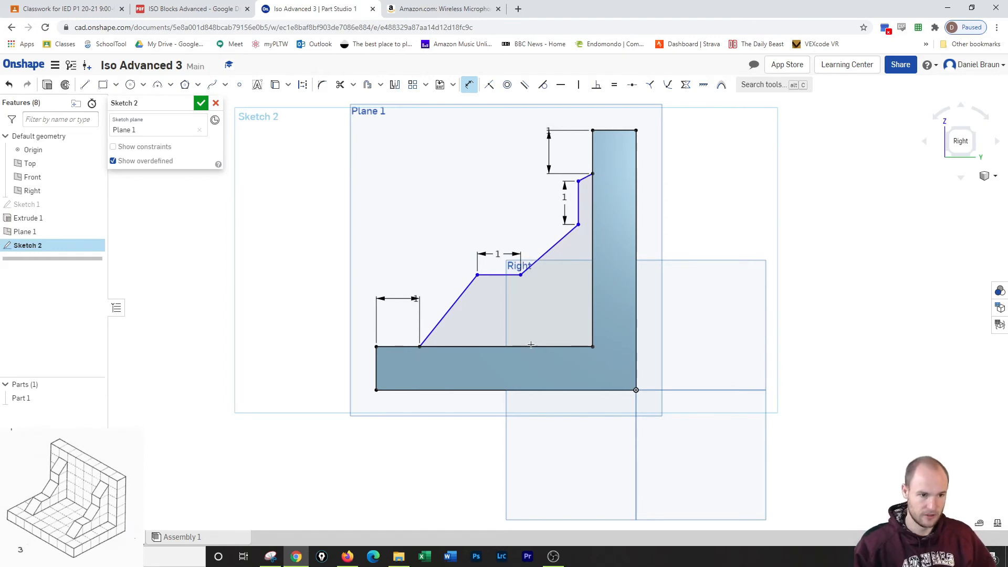
Dimension the profile's horizontal segment 1 in above the upper edge of the base.
{"action": "left_click", "coordinate": [491, 275]}
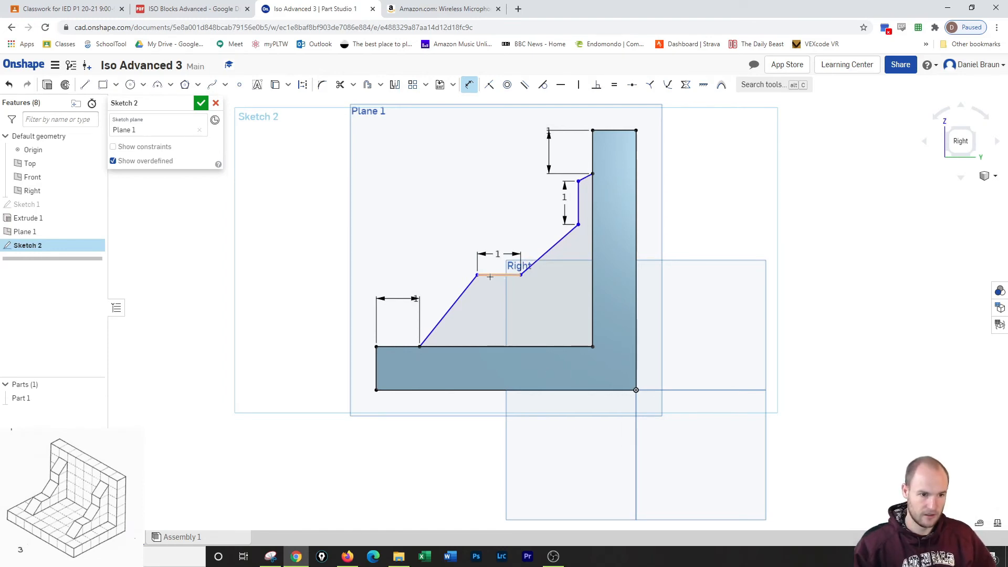
{"action": "left_click", "coordinate": [483, 347]}
{"action": "left_click", "coordinate": [332, 338]}
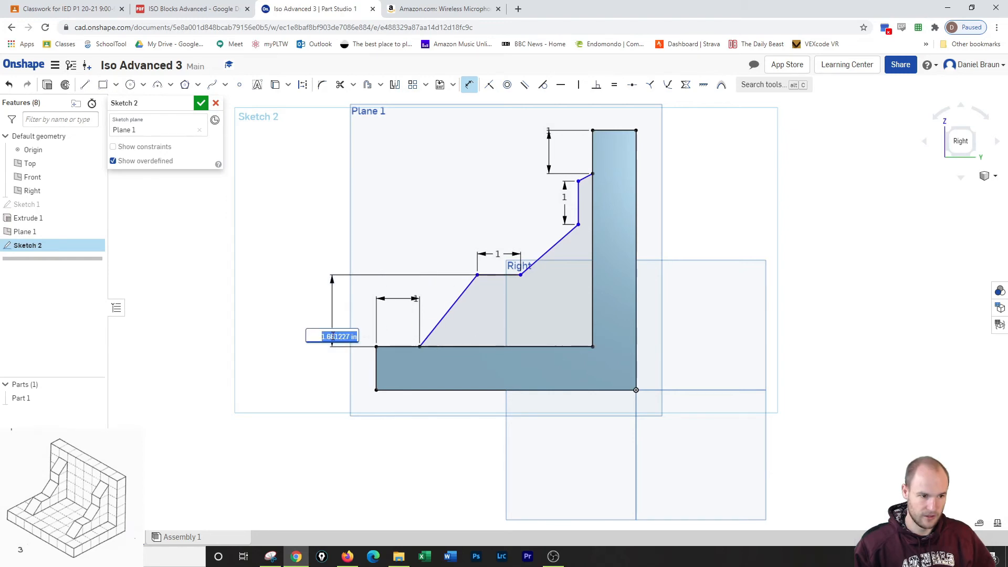
{"action": "type", "text": "1"}
{"action": "key", "text": "Return"}
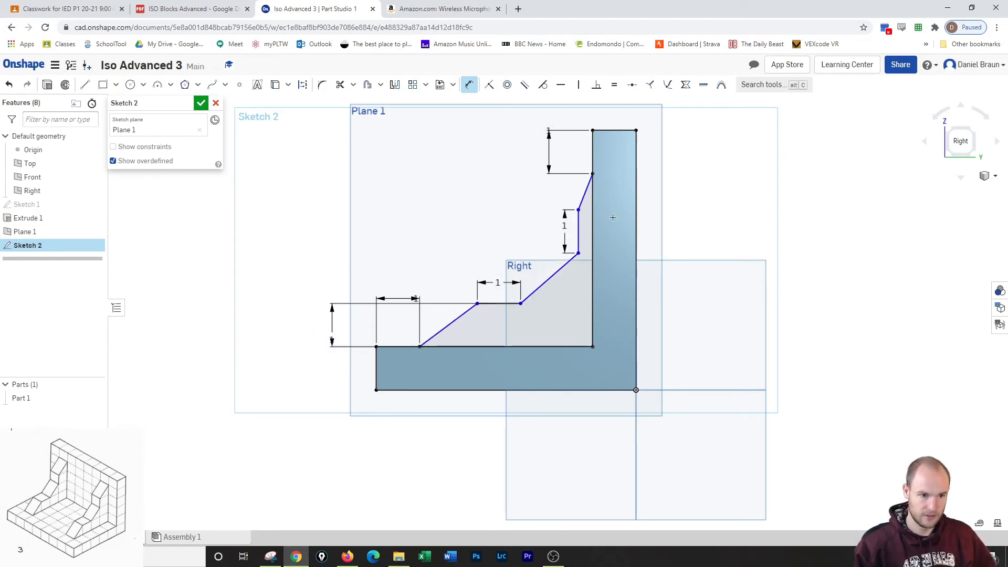
Dimension the profile's vertical segment 1 in from the wall's inner edge and finish the sketch.
{"action": "left_click", "coordinate": [579, 228]}
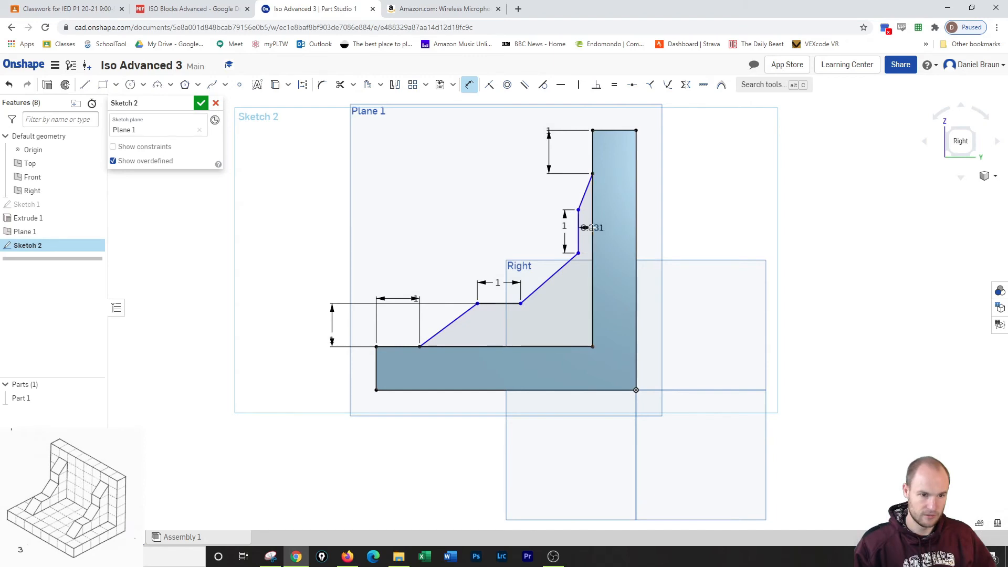
{"action": "left_click", "coordinate": [581, 116]}
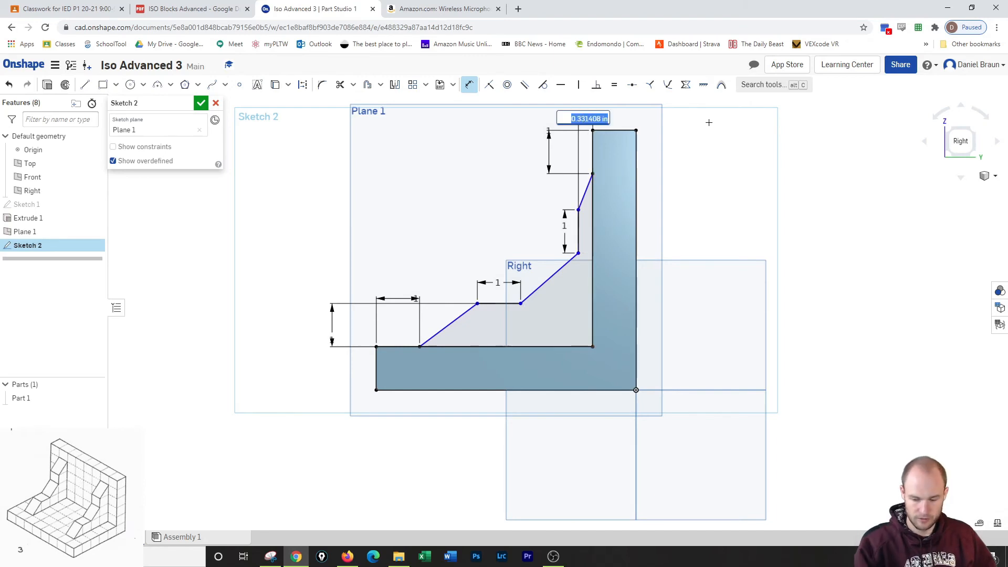
{"action": "type", "text": "1"}
{"action": "key", "text": "Return"}
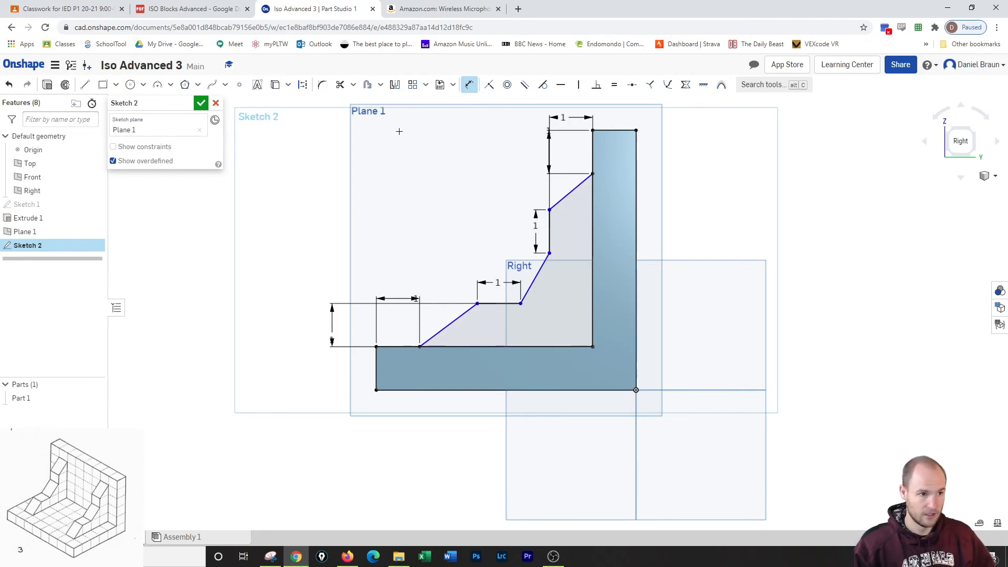
{"action": "left_click", "coordinate": [201, 104]}
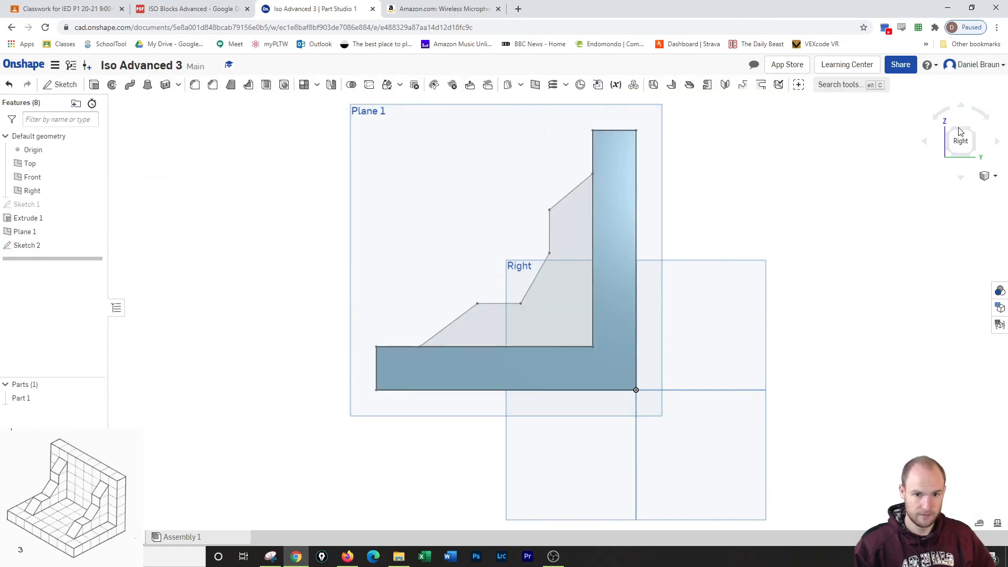
Extrude the stepped profile 1 in toward the middle of the block, adding it to the part, and hide the offset plane.
{"action": "left_click", "coordinate": [987, 176]}
{"action": "left_click", "coordinate": [972, 189]}
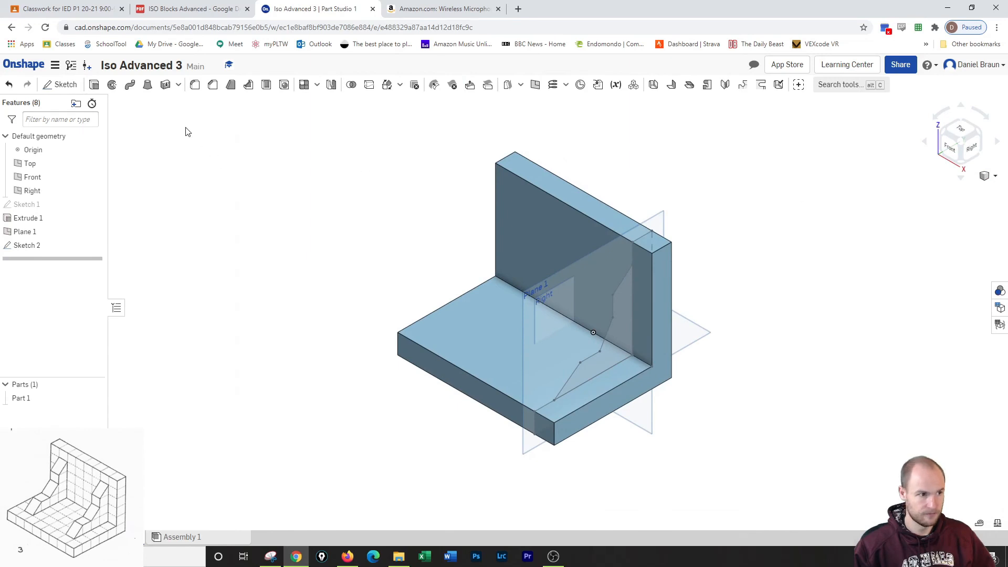
{"action": "left_click", "coordinate": [94, 85]}
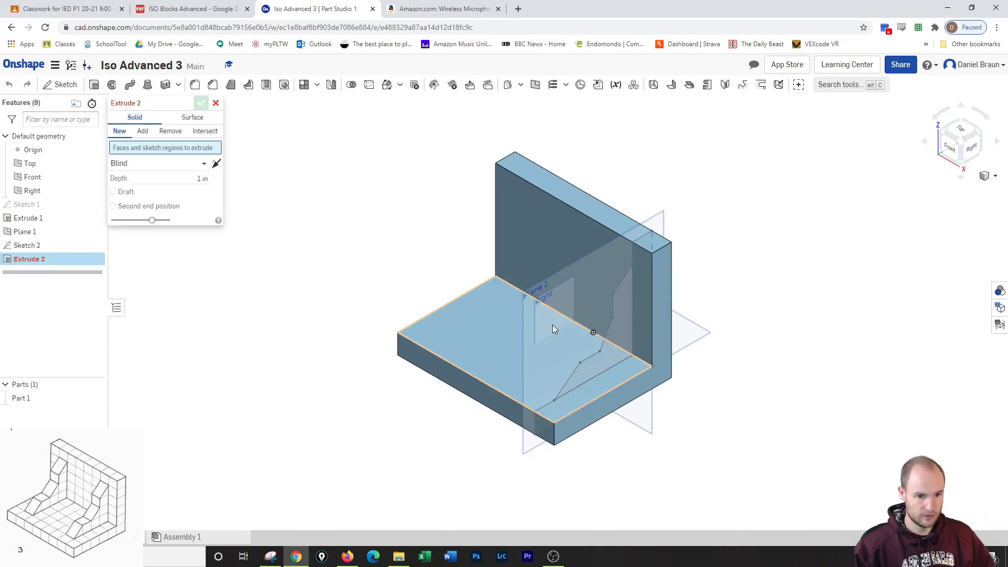
{"action": "left_click", "coordinate": [628, 355]}
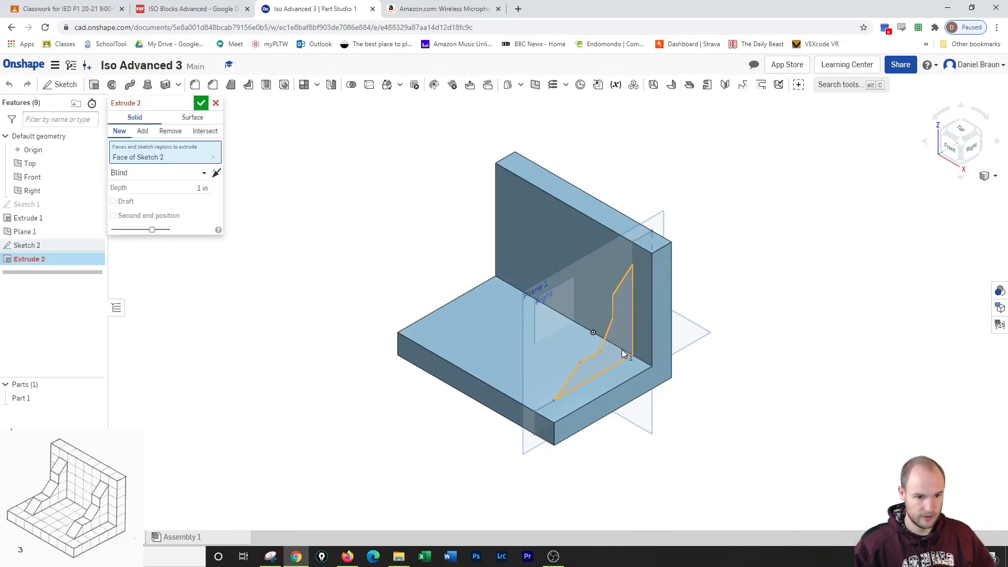
{"action": "left_click", "coordinate": [215, 173]}
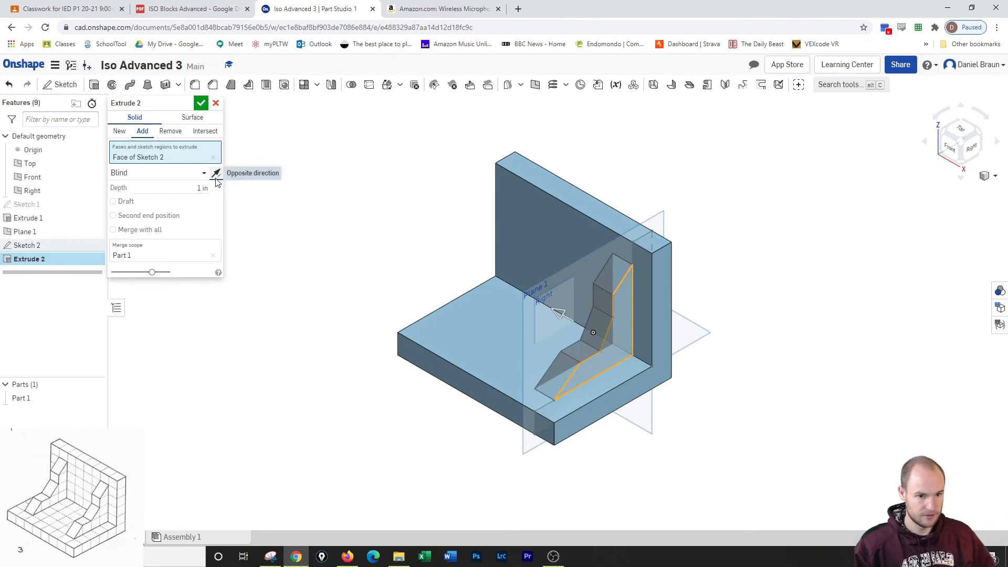
{"action": "left_click", "coordinate": [201, 103]}
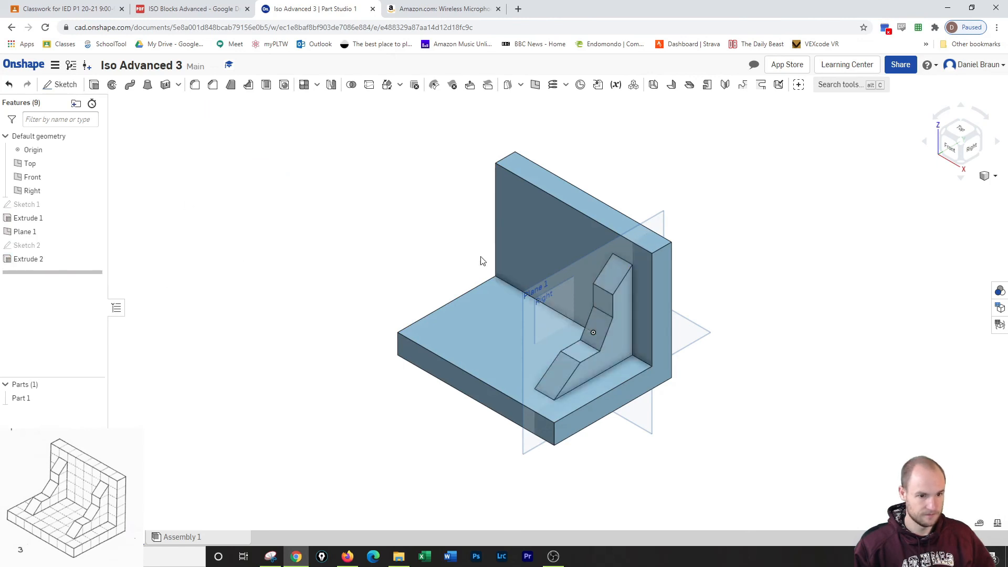
{"action": "left_click", "coordinate": [94, 232]}
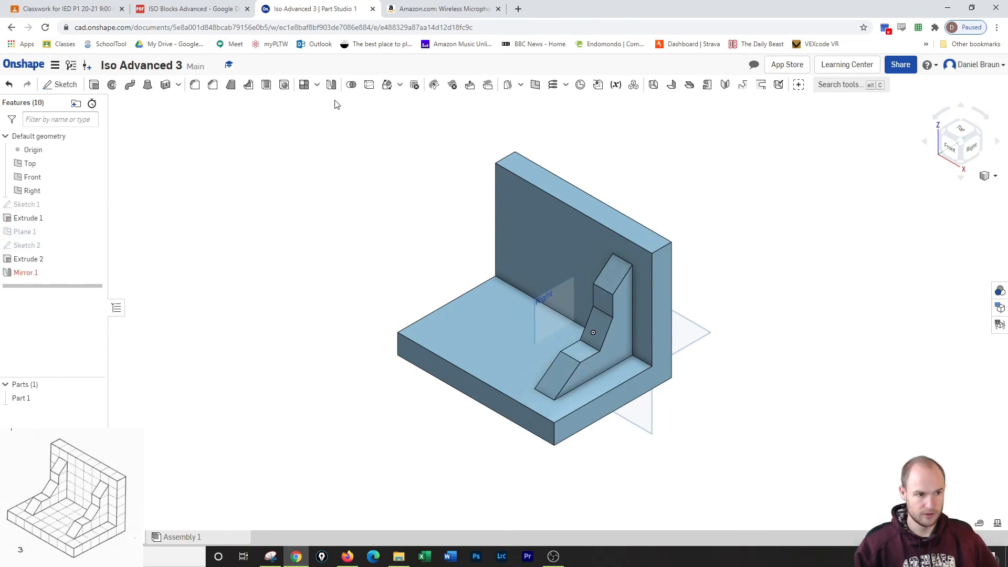
Mirror the whole part across the Right plane, adding the result to the existing part to create the second stepped support.
{"action": "left_click", "coordinate": [331, 85]}
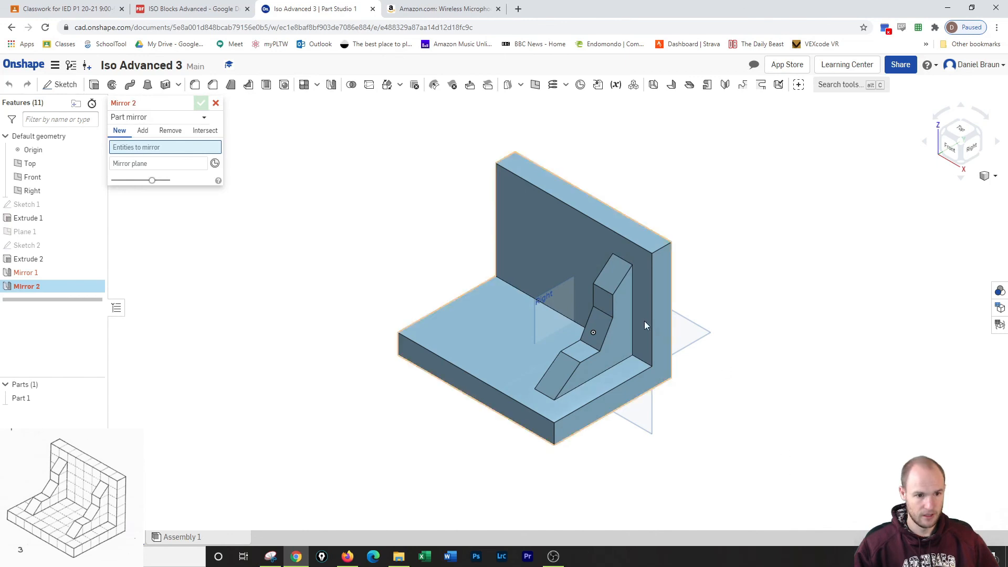
{"action": "left_click", "coordinate": [147, 165]}
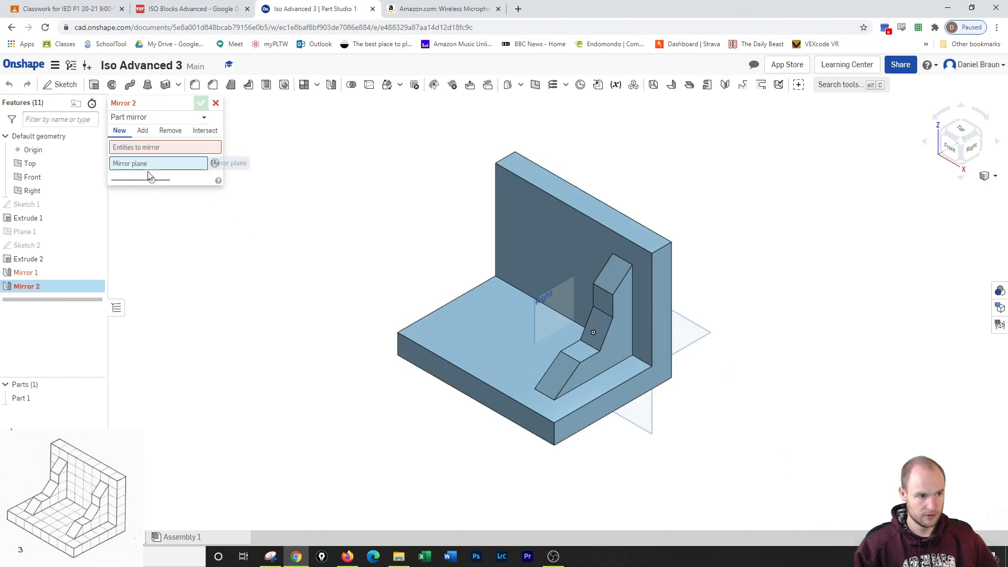
{"action": "left_click", "coordinate": [33, 192]}
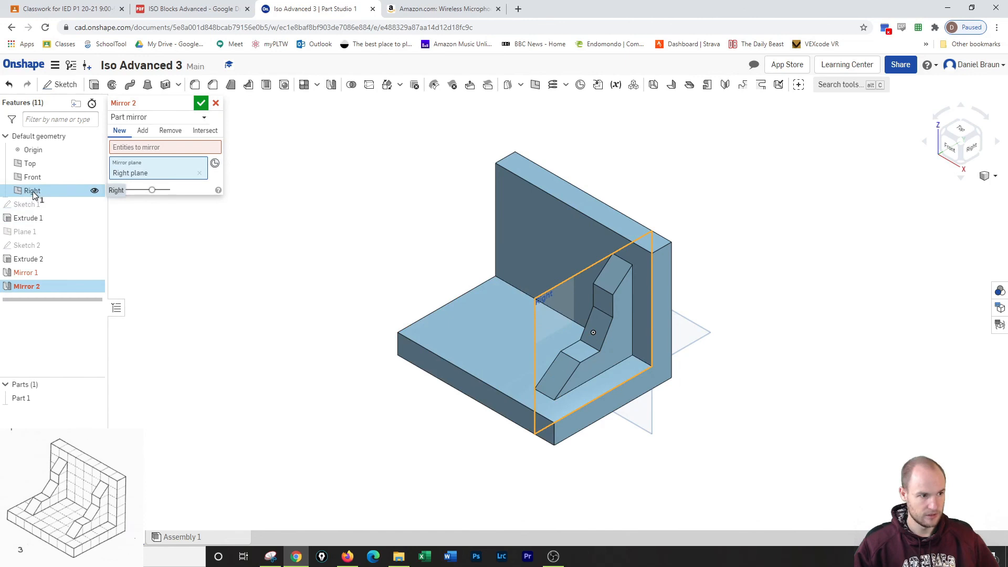
{"action": "left_click", "coordinate": [171, 147]}
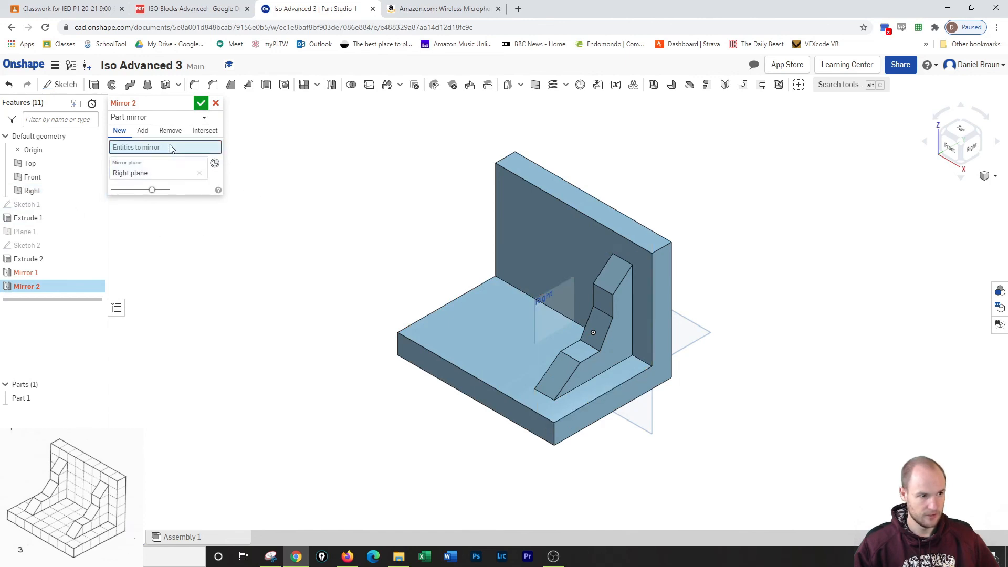
{"action": "left_click", "coordinate": [602, 341]}
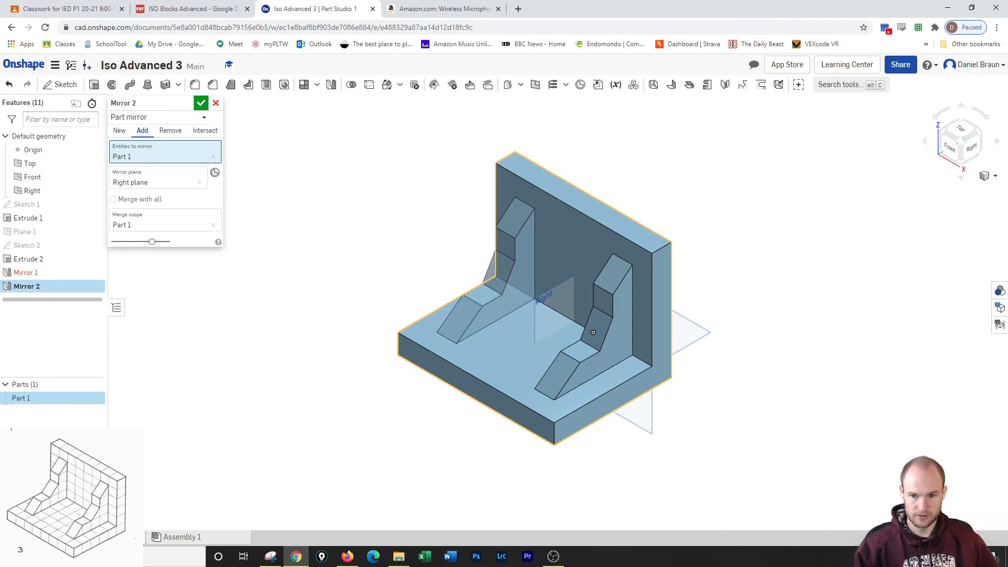
{"action": "left_click", "coordinate": [201, 104]}
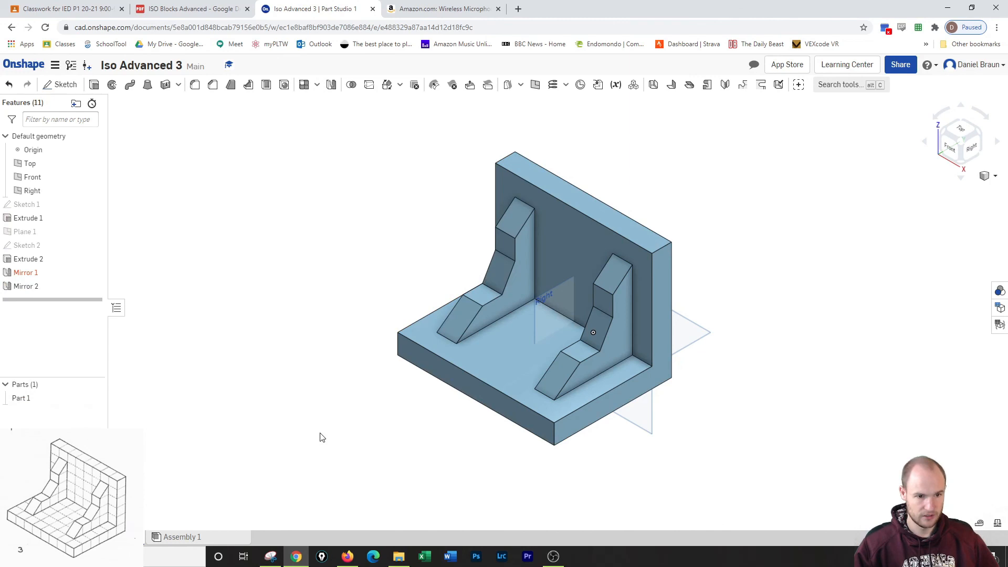
Inspect the block and its two stepped supports from the front.
{"action": "left_click", "coordinate": [955, 148]}
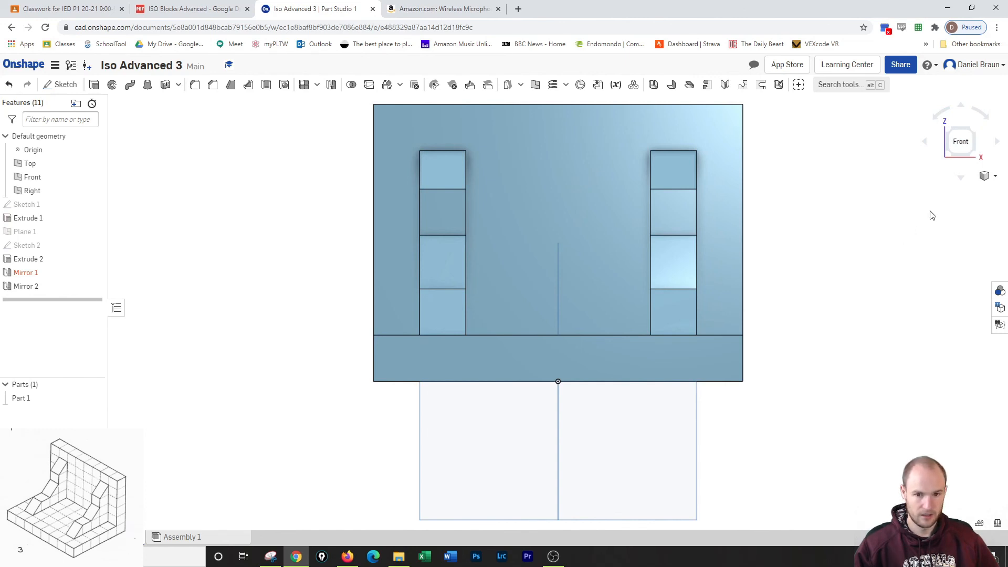
{"action": "left_click", "coordinate": [986, 176]}
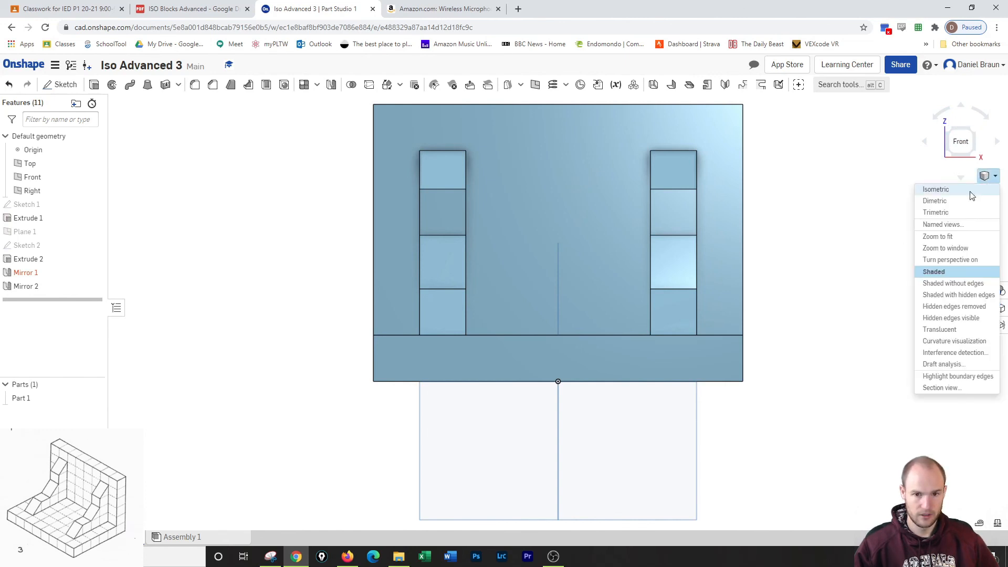